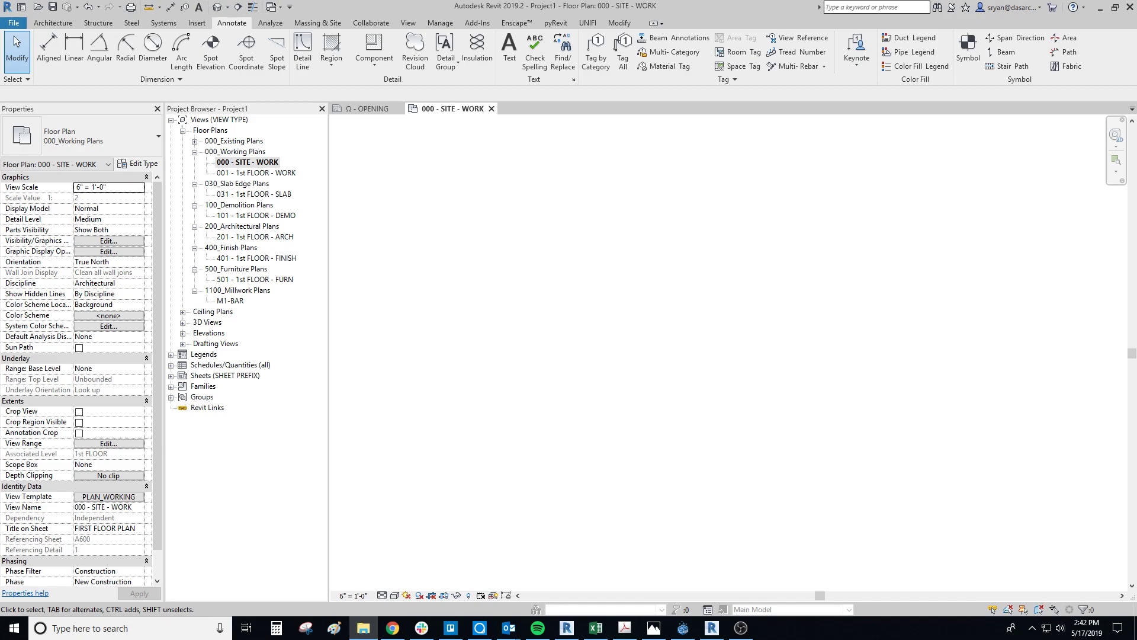
- Switch to File Explorer and browse the Archive Pats and Custom pats folders in the support directory for hatch pattern files
left_click(363, 628)
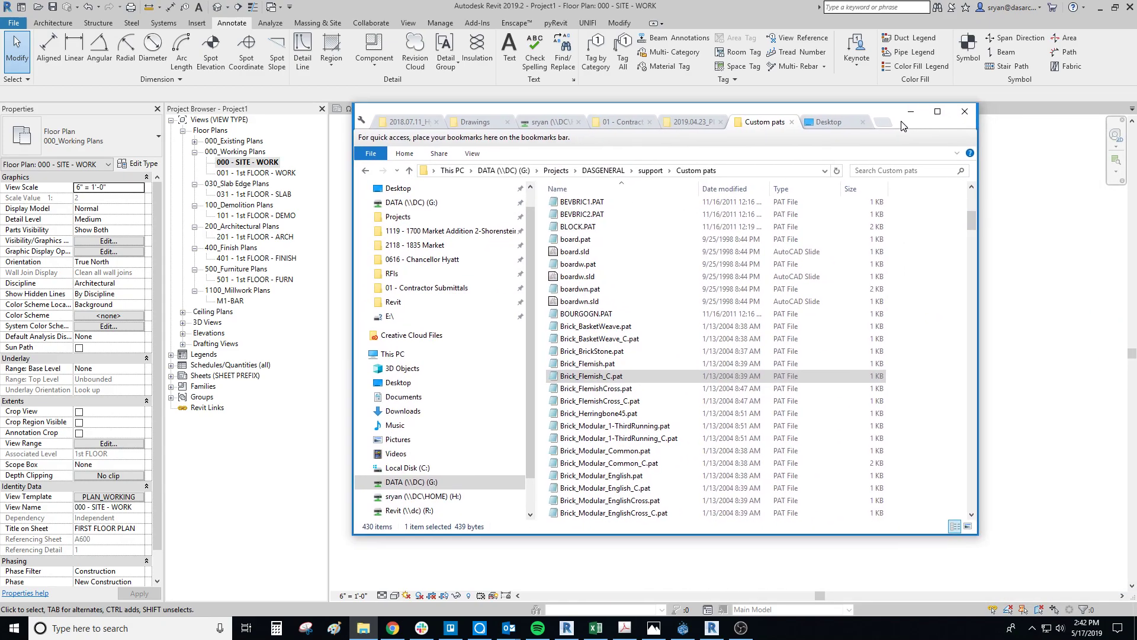
left_click_drag(959, 218, 961, 183)
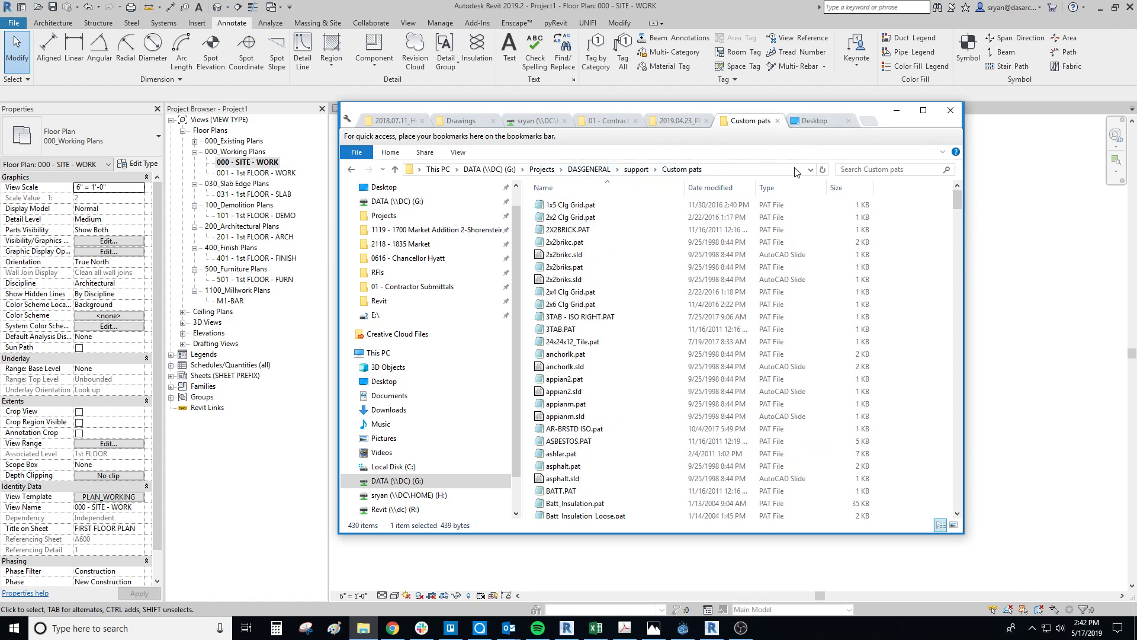
left_click(636, 172)
double_click(593, 217)
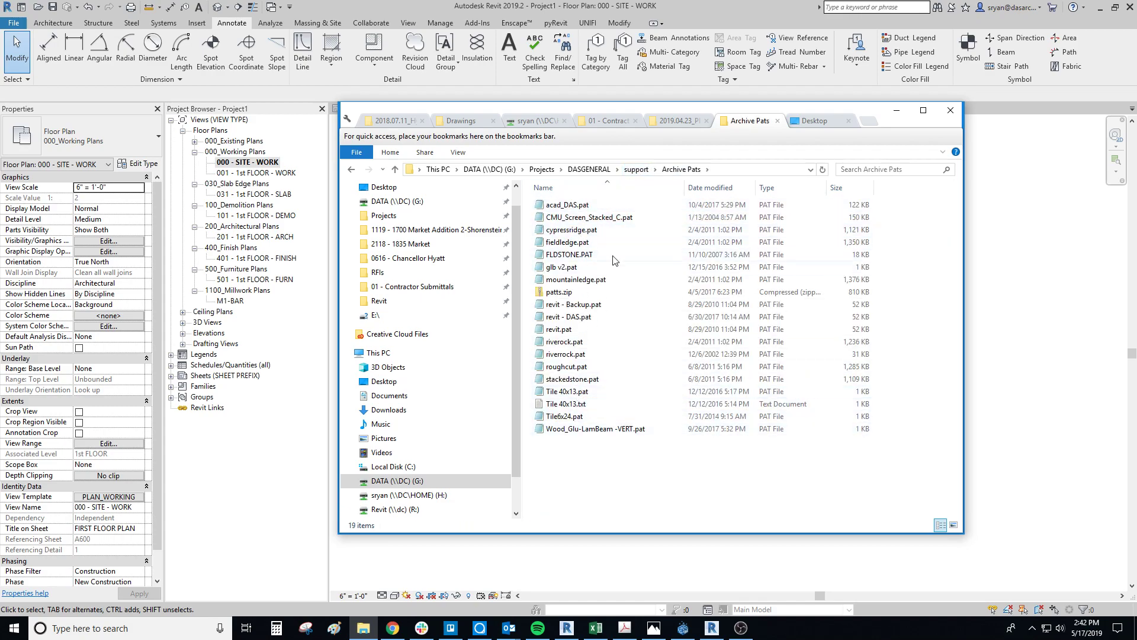
left_click(636, 170)
left_click(581, 231)
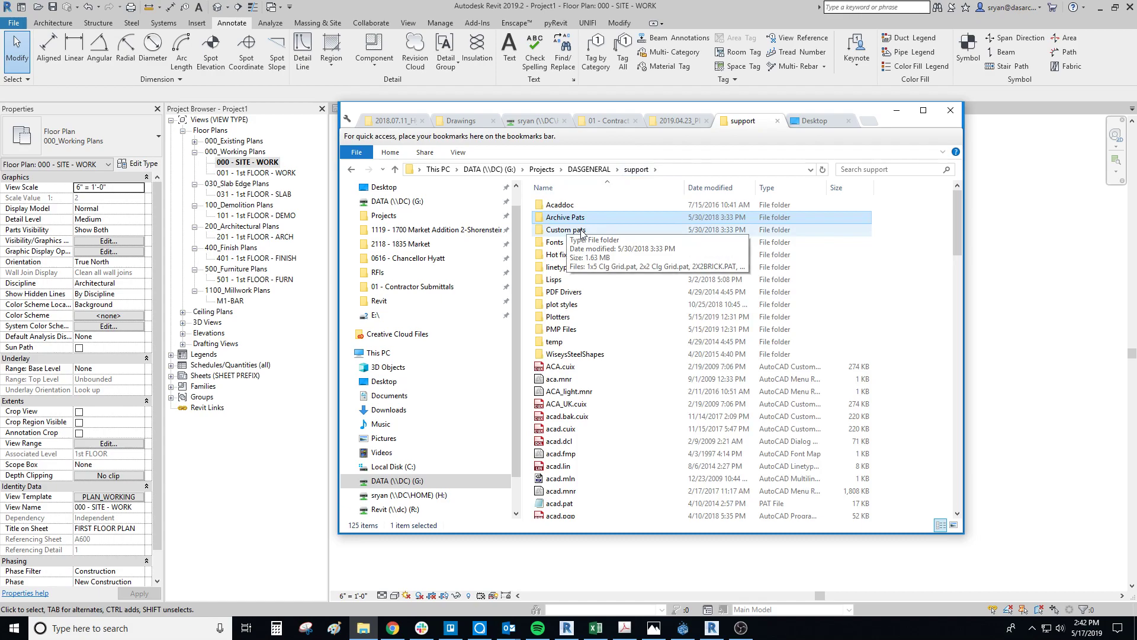
double_click(578, 233)
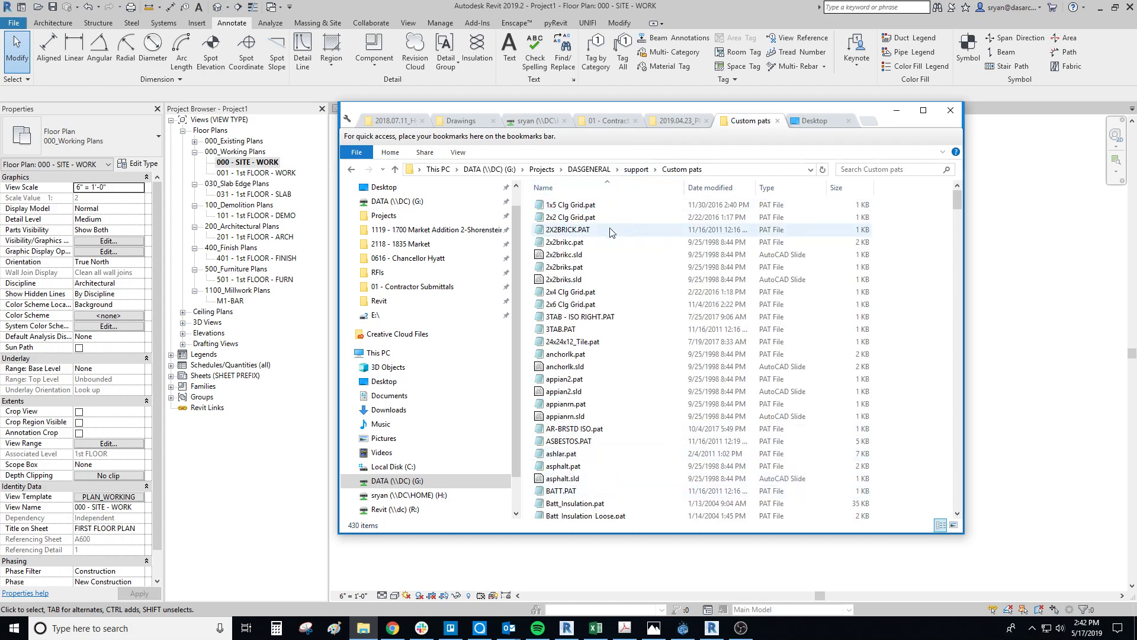
left_click_drag(900, 131, 1136, 134)
left_click(686, 282)
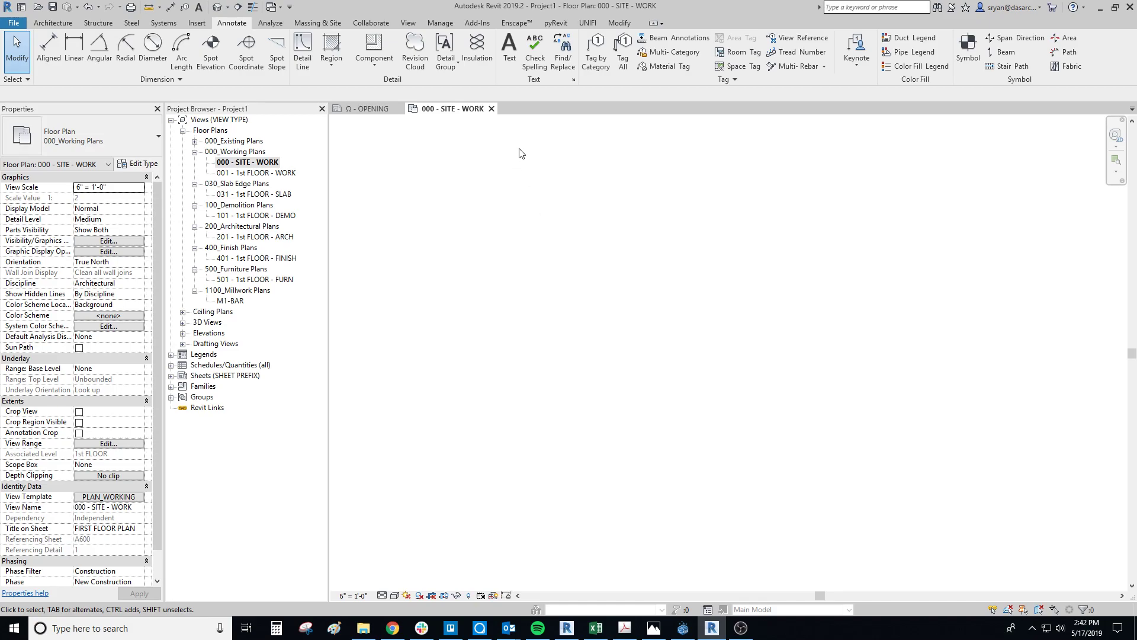
- Switch to Revit and start a new drafting fill pattern in the project's Fill Patterns settings
left_click(440, 24)
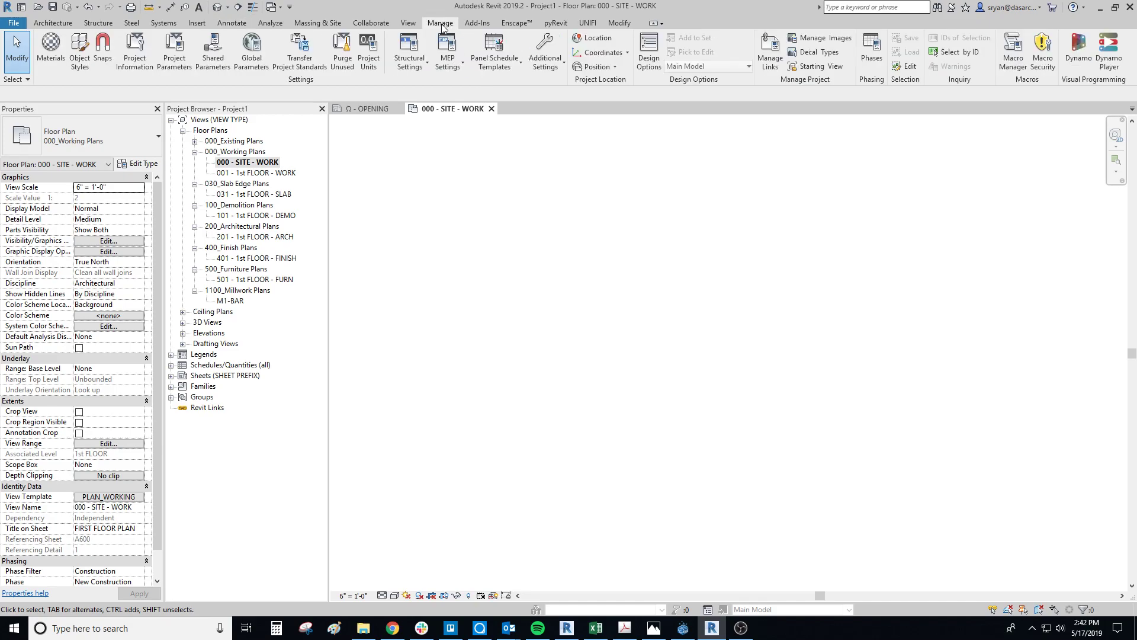
left_click(557, 68)
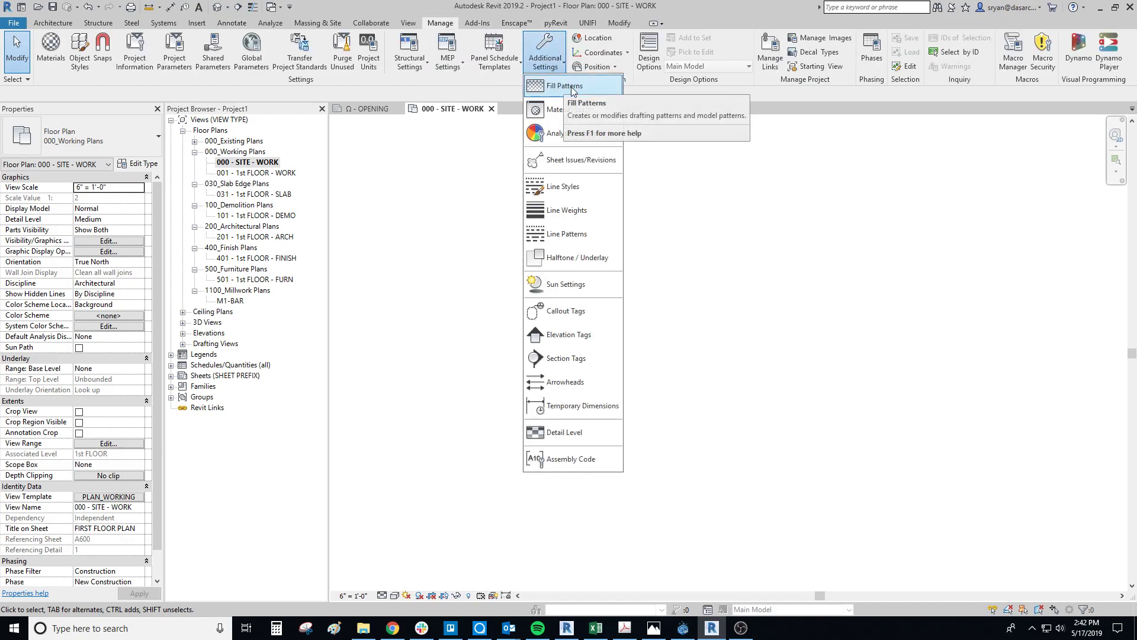
left_click(572, 89)
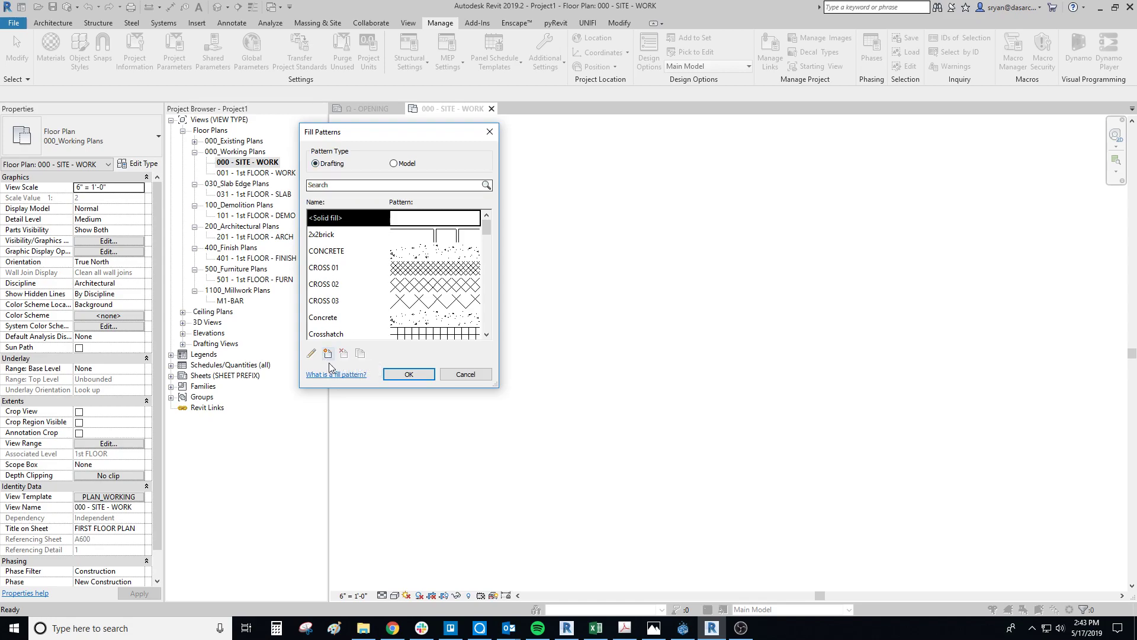
left_click(394, 164)
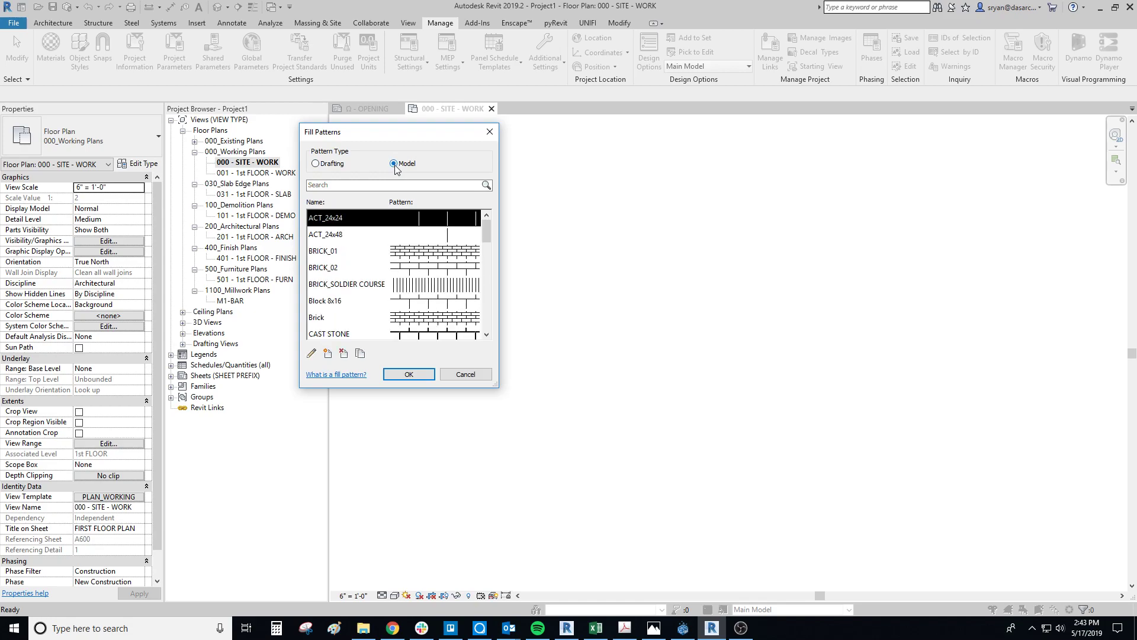
left_click(330, 164)
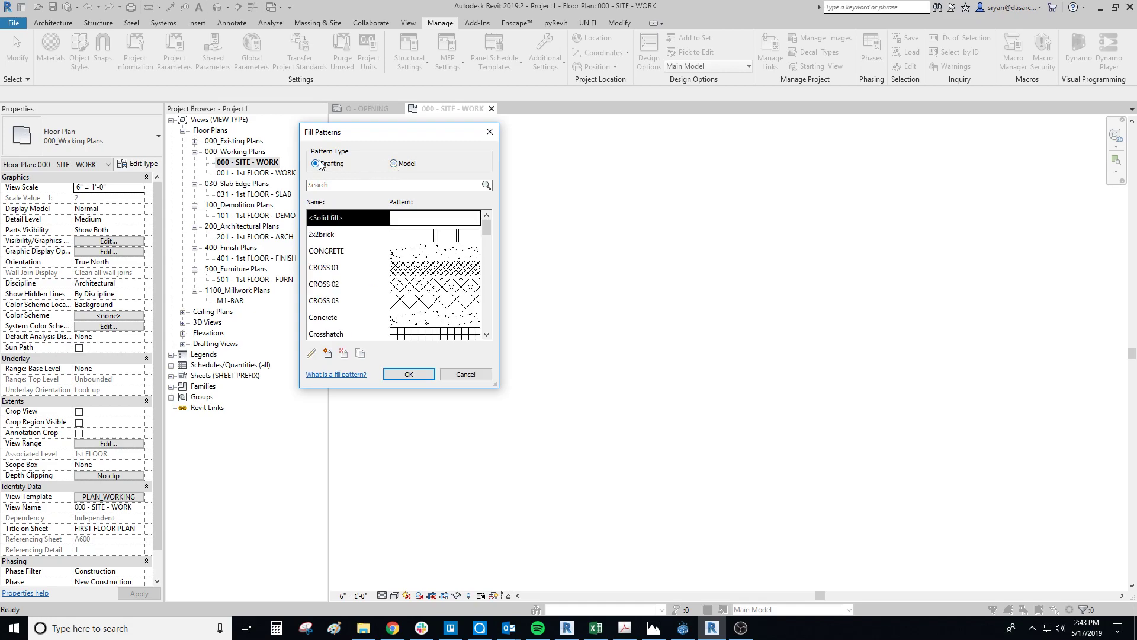
left_click(328, 354)
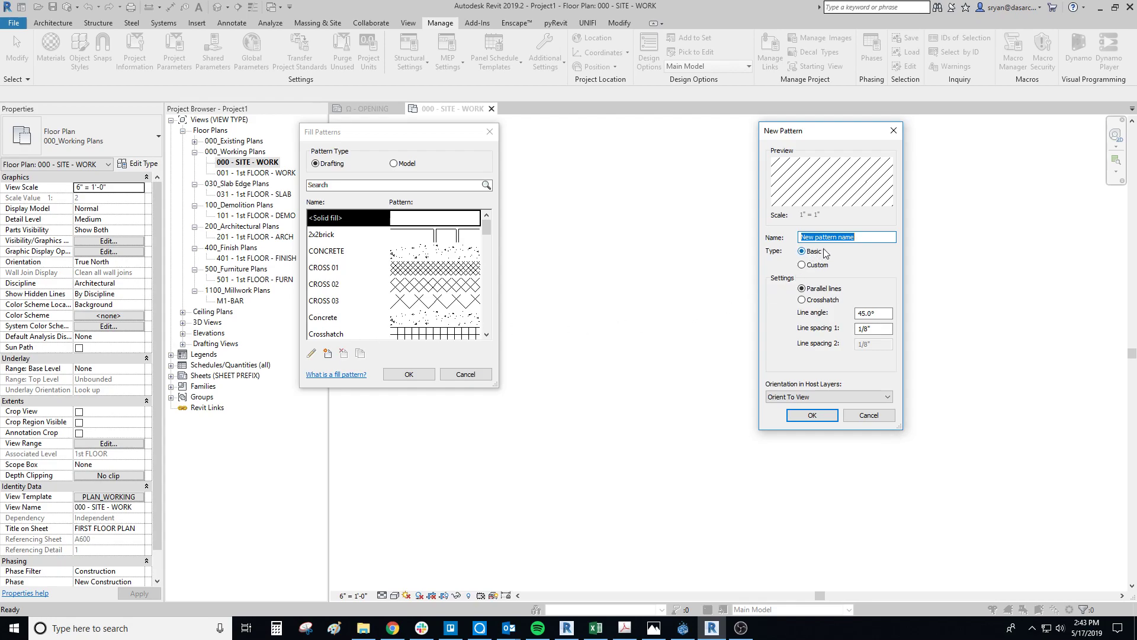
- Make the new pattern a custom type and import Brick_Flemish_C.pat from the Desktop
left_click(803, 265)
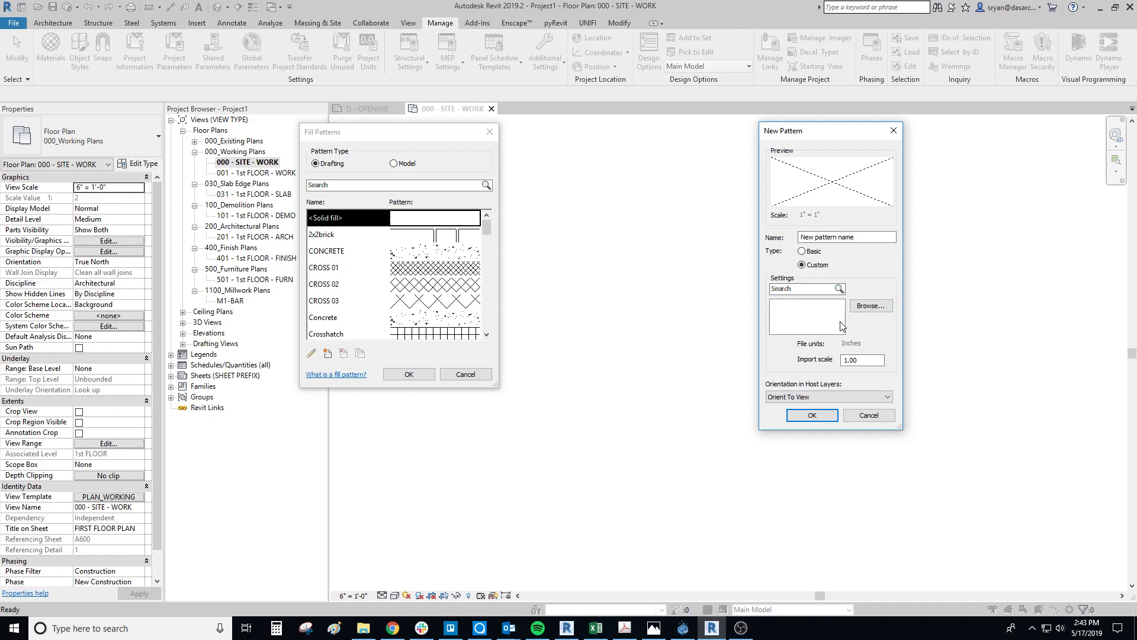
left_click(873, 307)
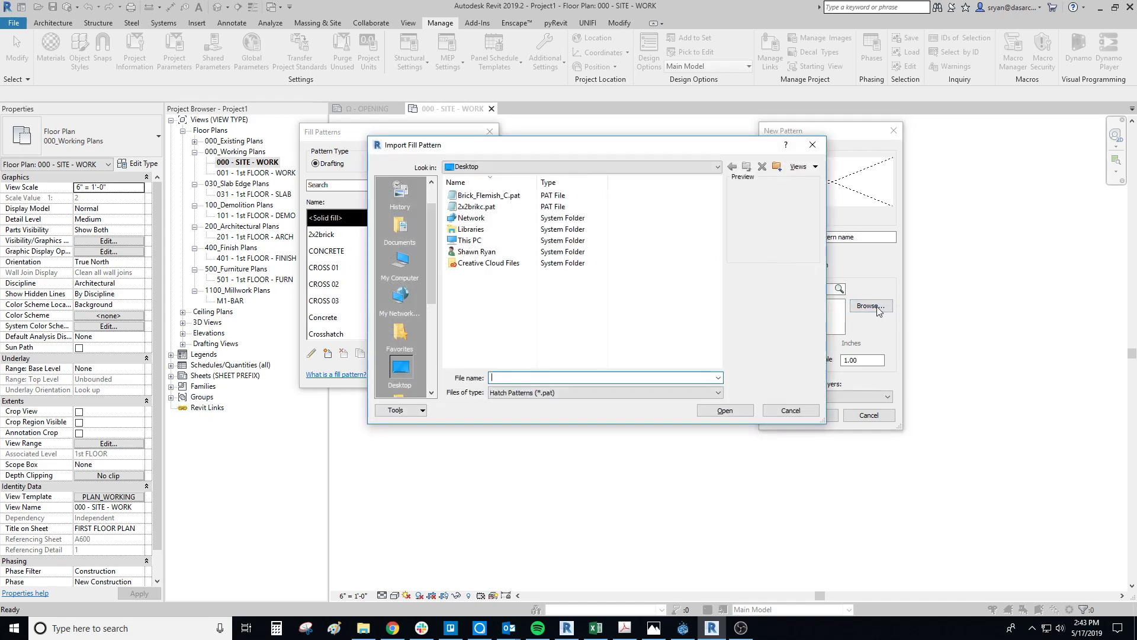
left_click(501, 195)
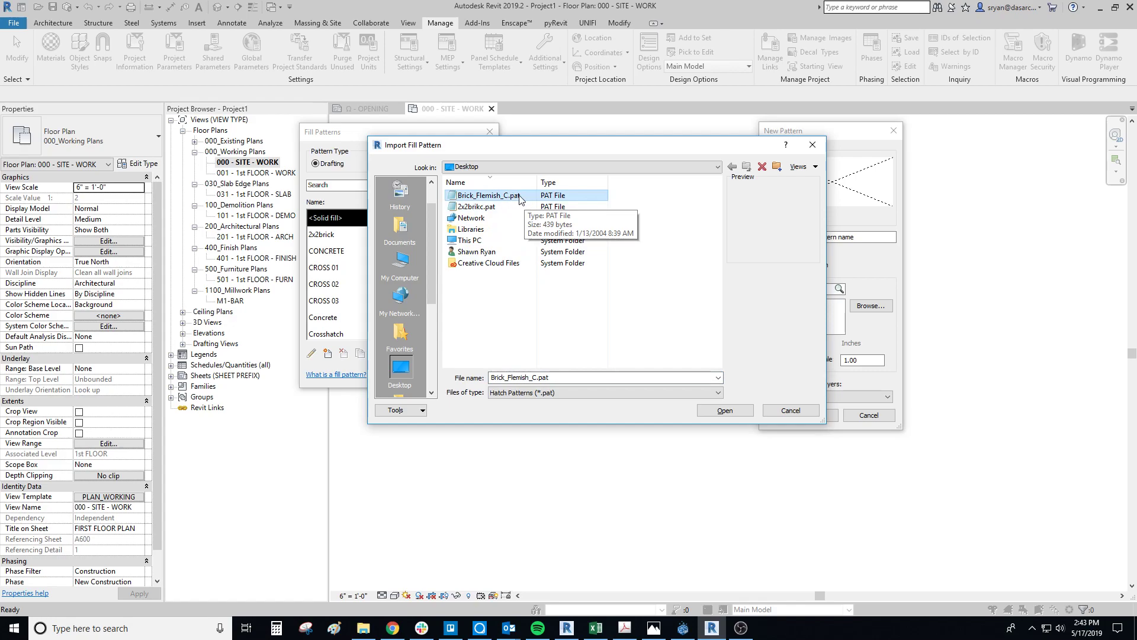
left_click(725, 410)
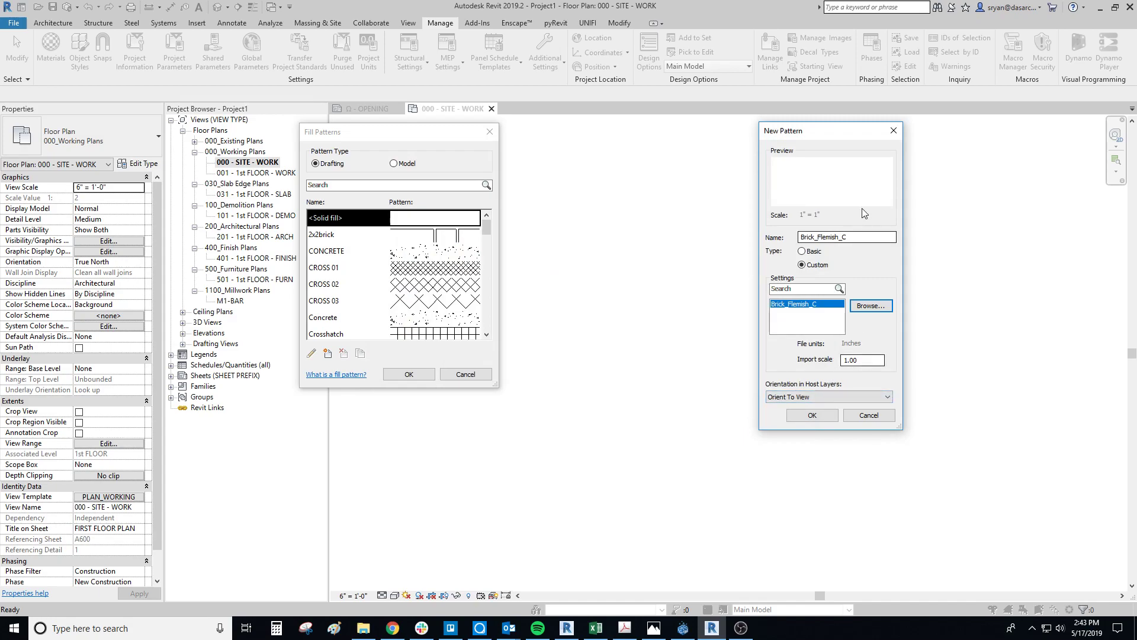
left_click_drag(845, 136, 795, 144)
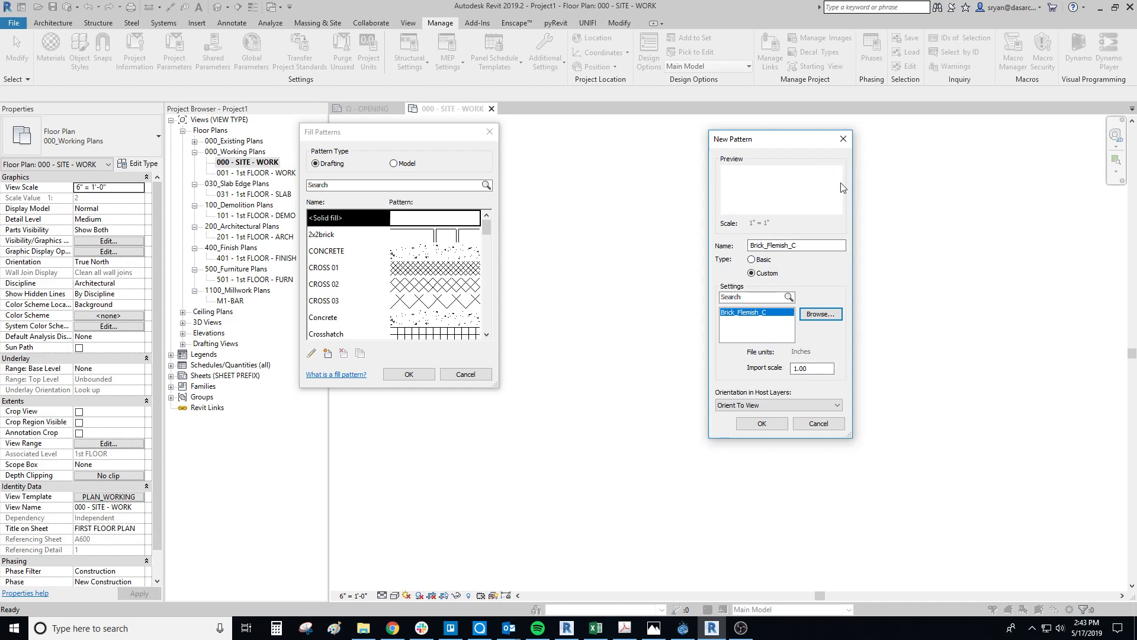
- Try import scales of 100, .01 and .1 for the Brick_Flemish_C pattern
left_click_drag(815, 372, 794, 373)
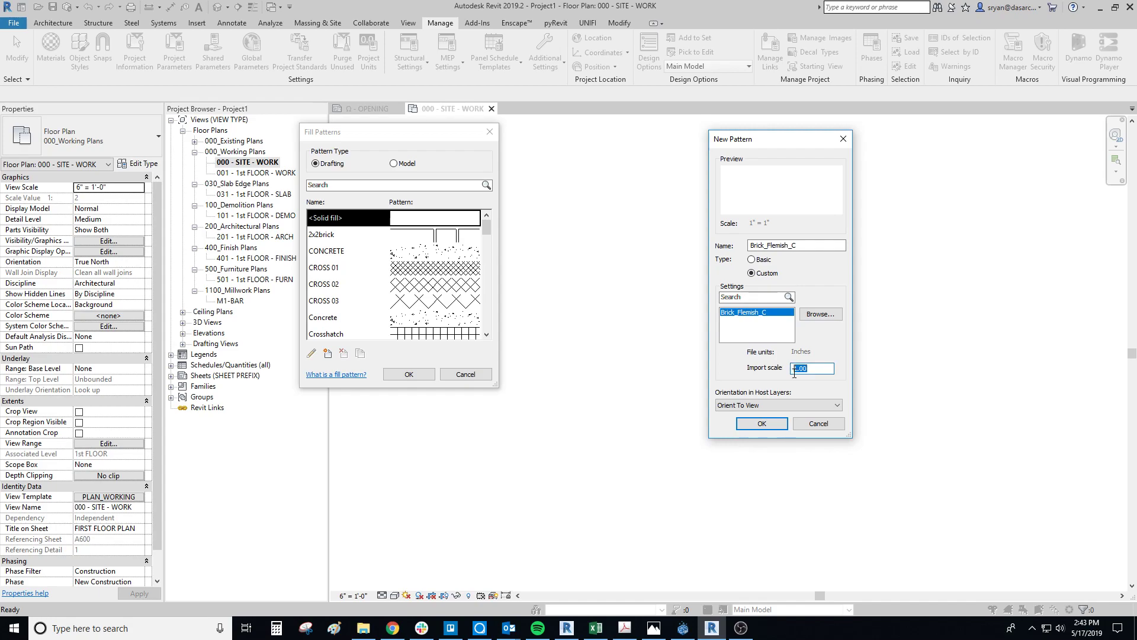
type("100")
double_click(787, 368)
type(".01")
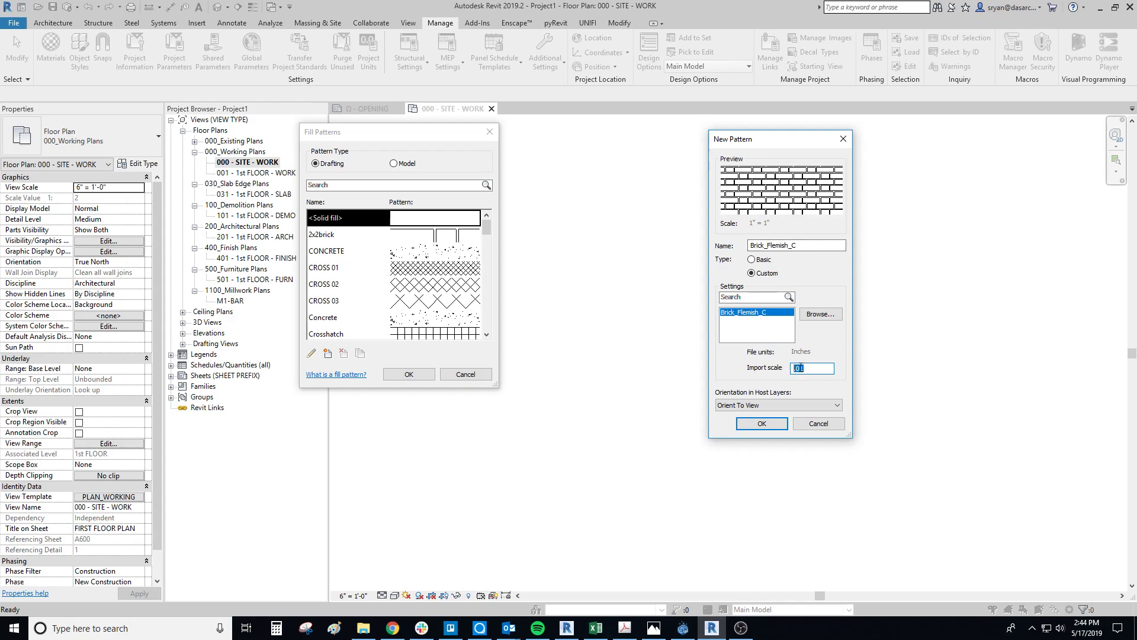
type(".1")
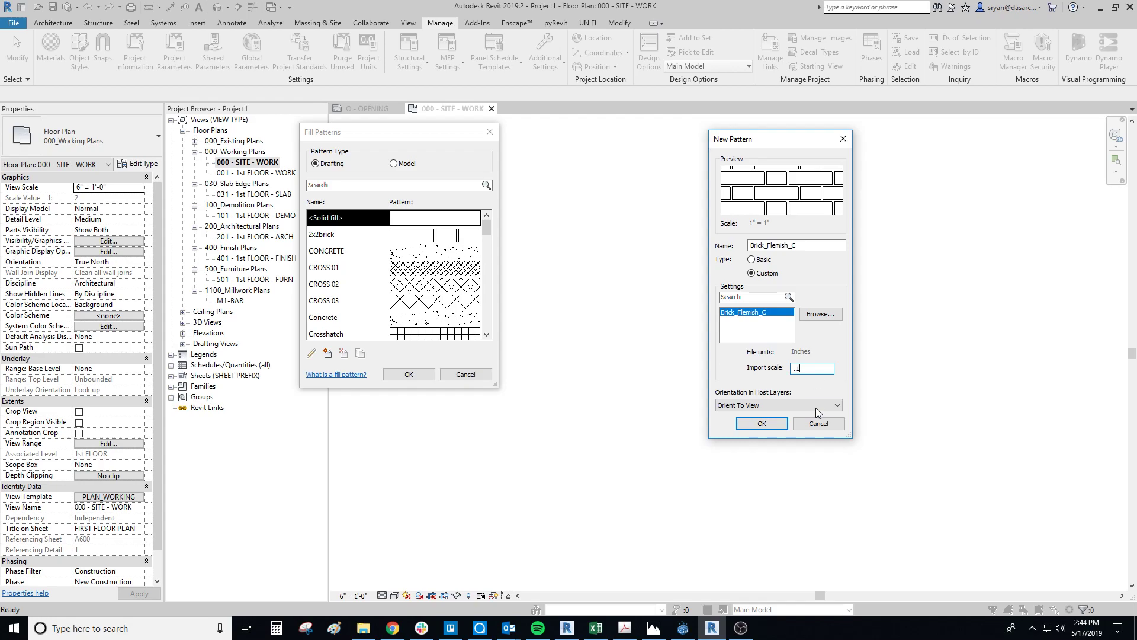
- Set the Brick_Flemish_C import scale to .05, then save the pattern and accept the fill pattern list
key("BackSpace")
type("05")
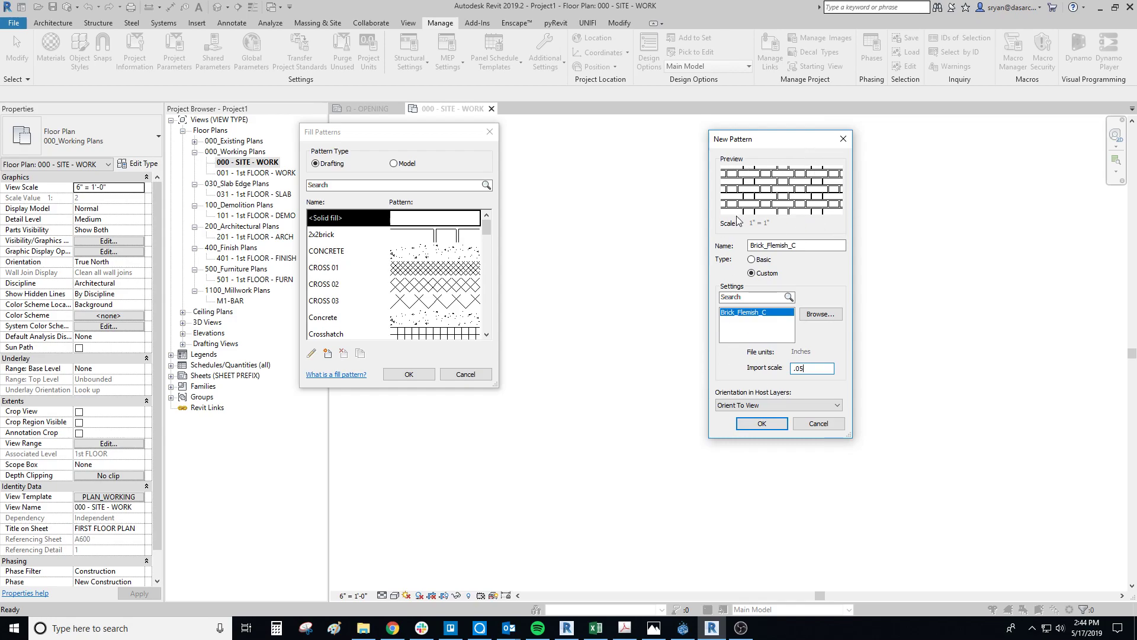
left_click(762, 424)
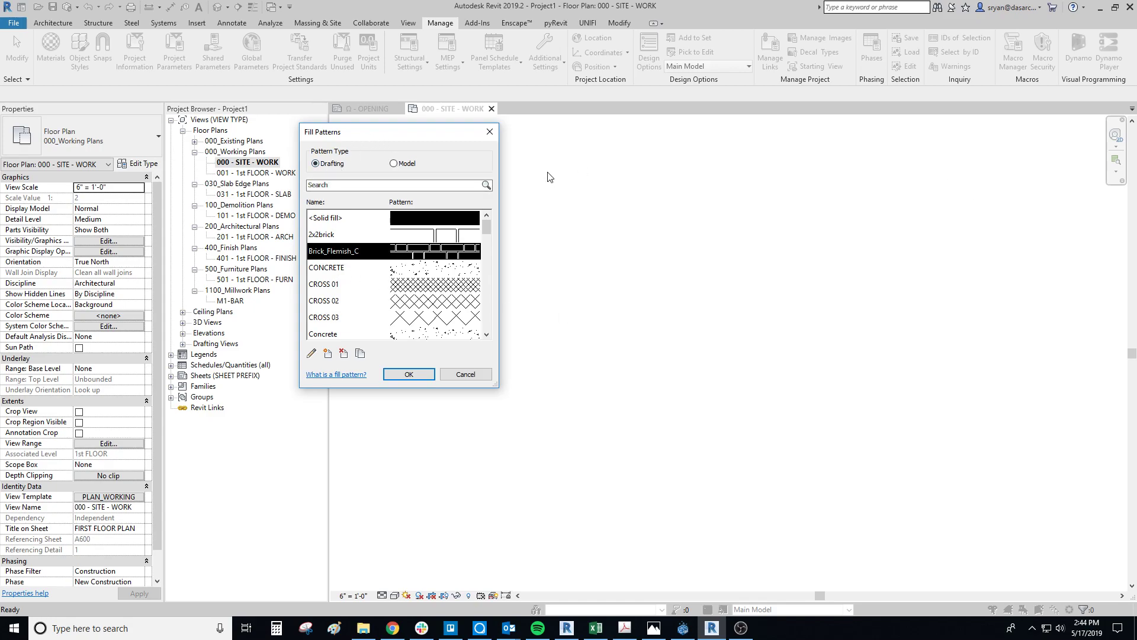
left_click(409, 374)
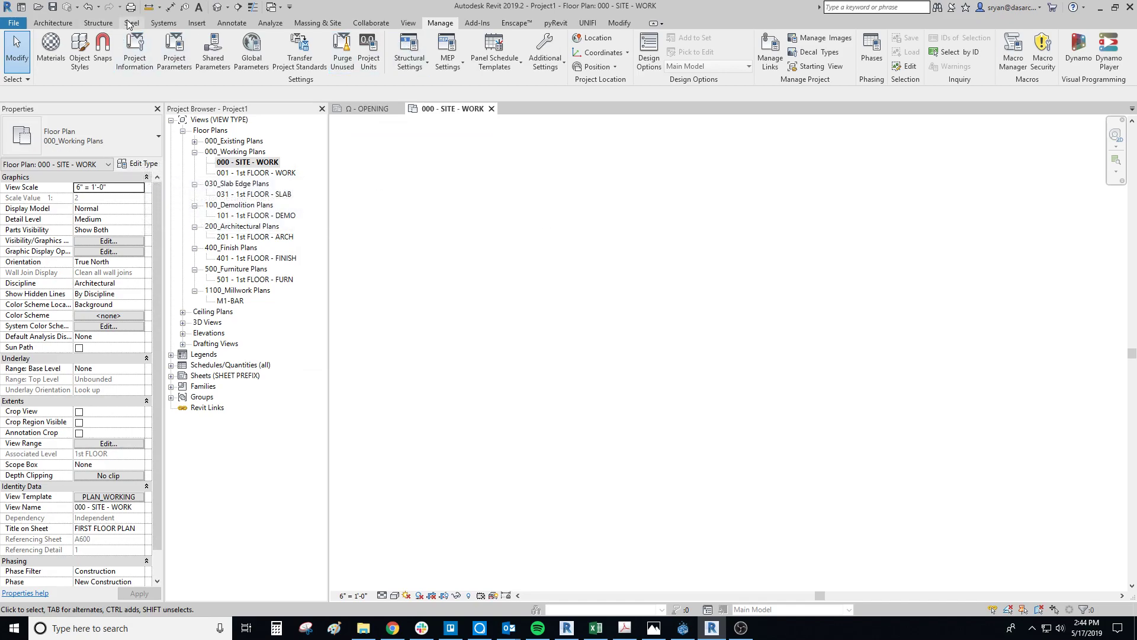
- Start a filled region and duplicate its DIAGONAL DOWN 01 type under the name Flemish Brick
left_click(232, 24)
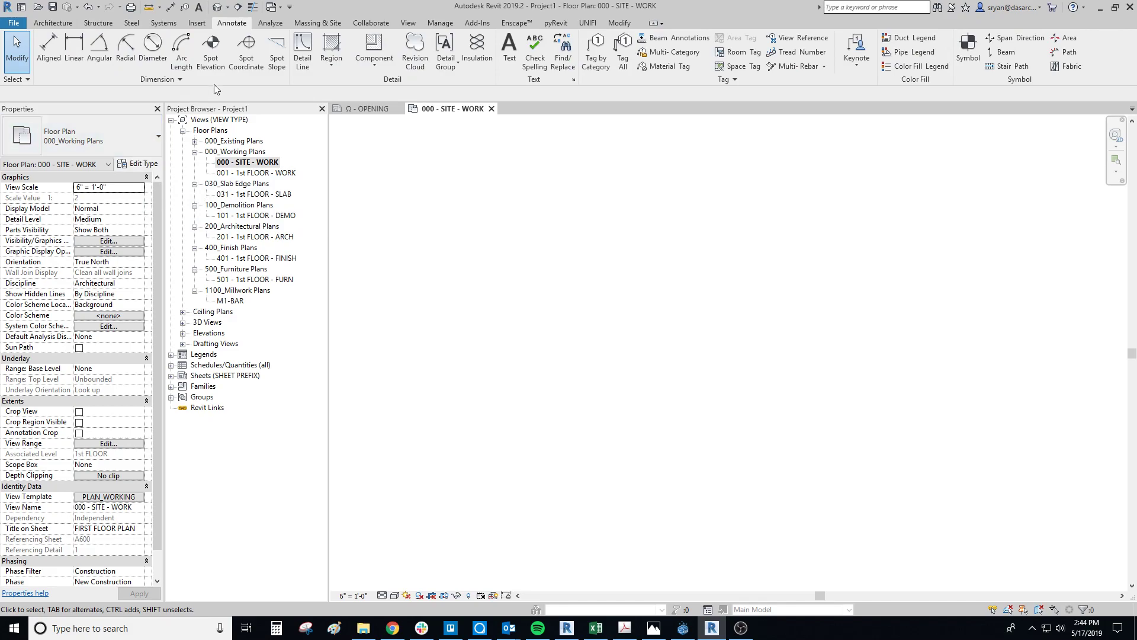
left_click(333, 50)
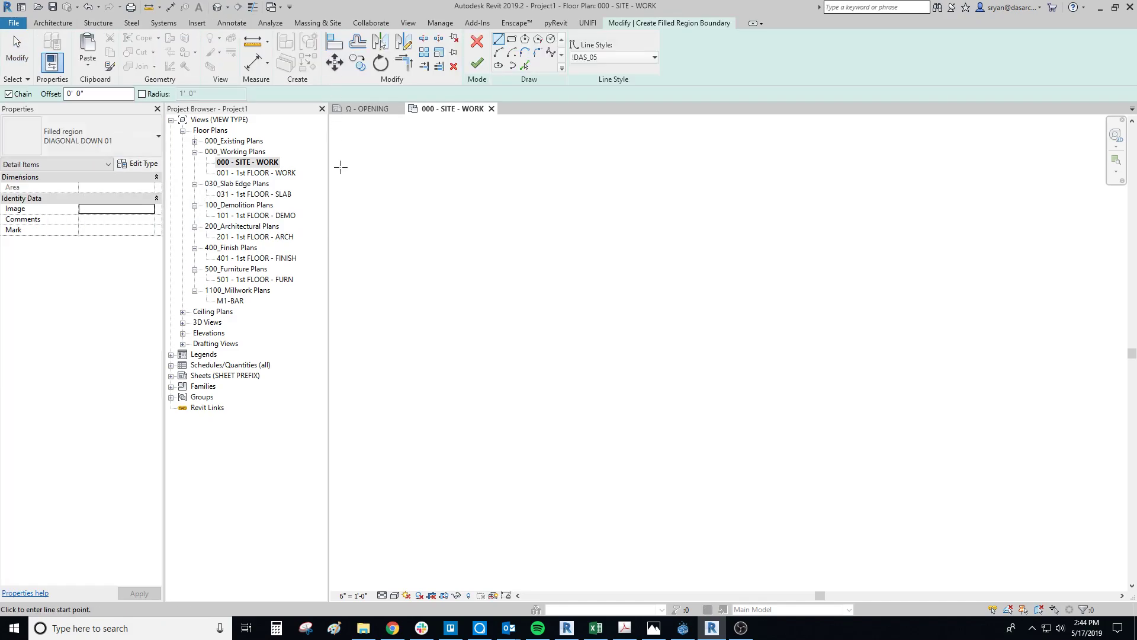
left_click(69, 123)
left_click(87, 130)
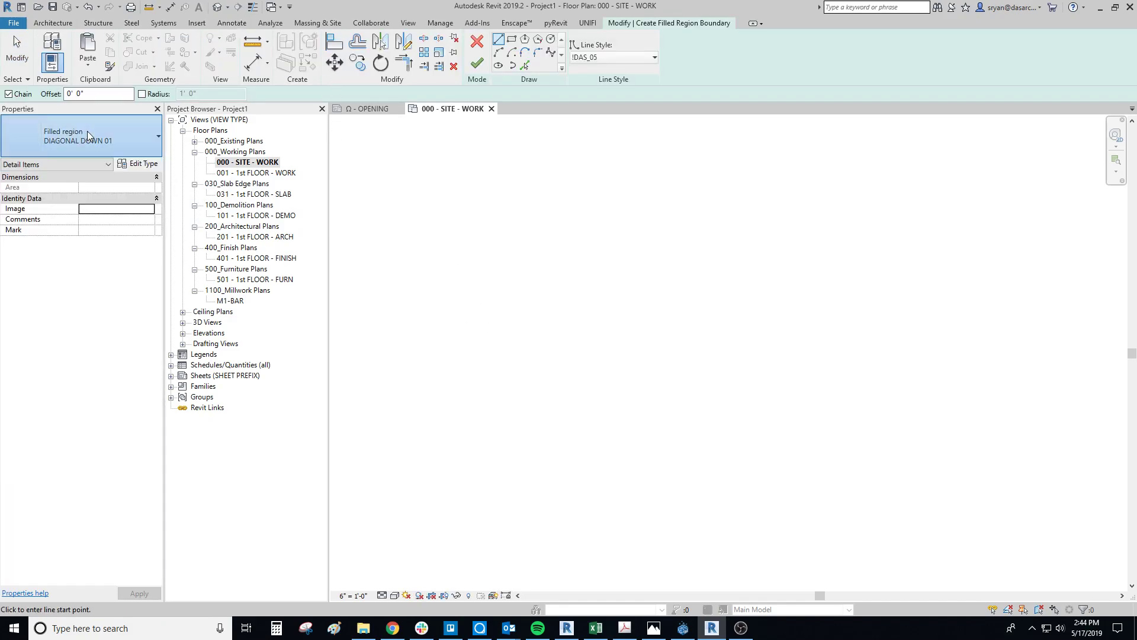
left_click(140, 164)
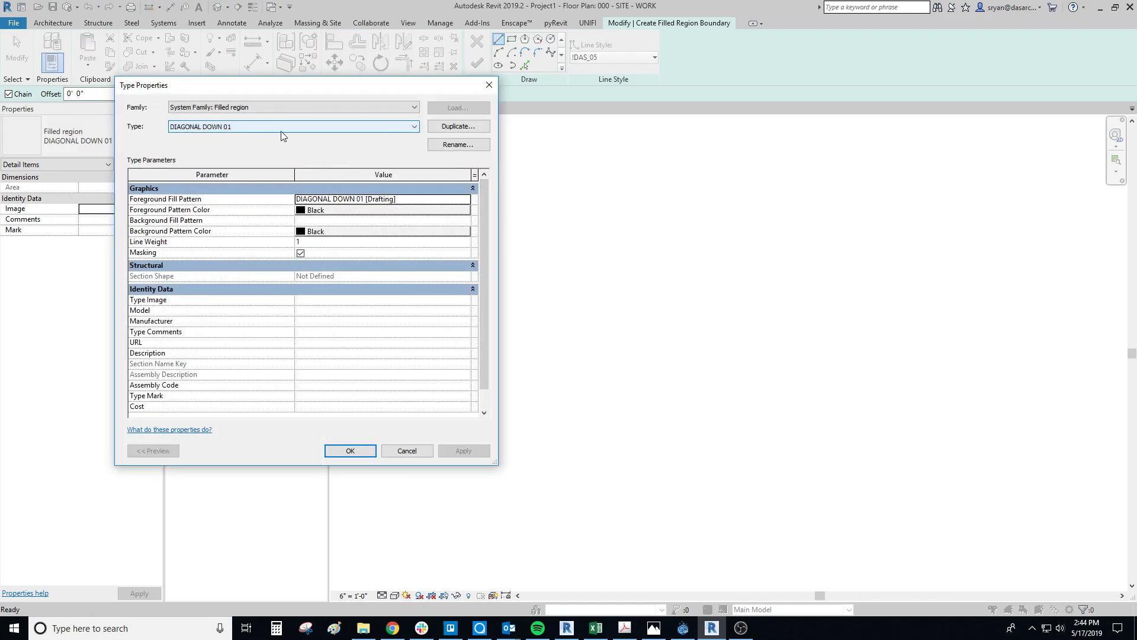
left_click(456, 127)
type("Flemish Brick")
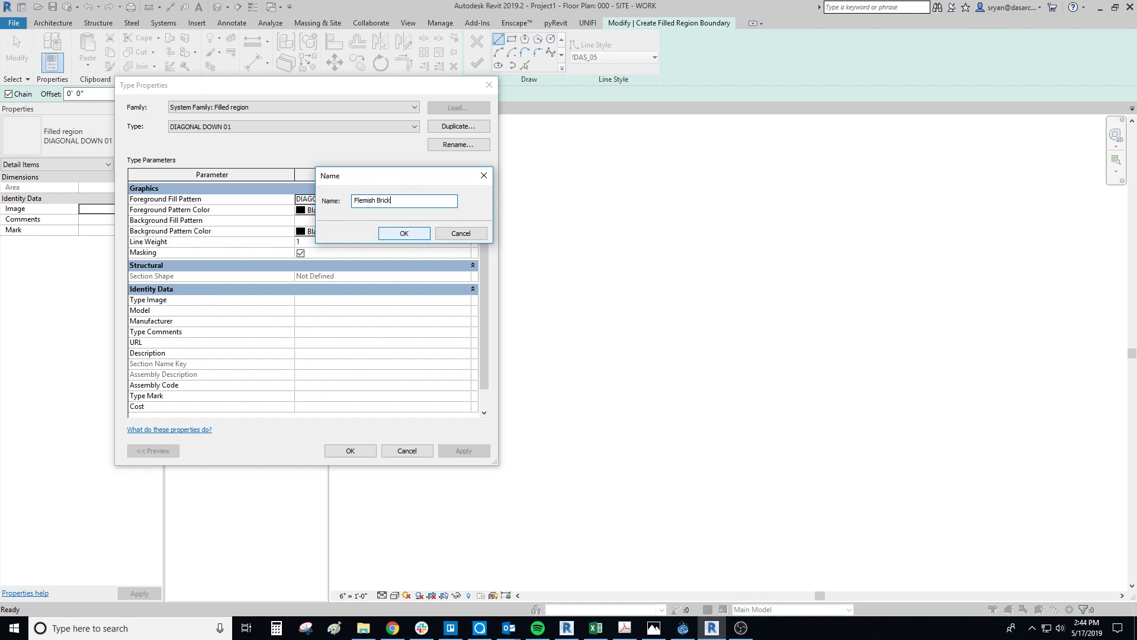
left_click(413, 231)
- Assign the Brick_Flemish_C drafting pattern as the Flemish Brick type's foreground fill and accept the type properties
left_click(392, 199)
left_click(467, 200)
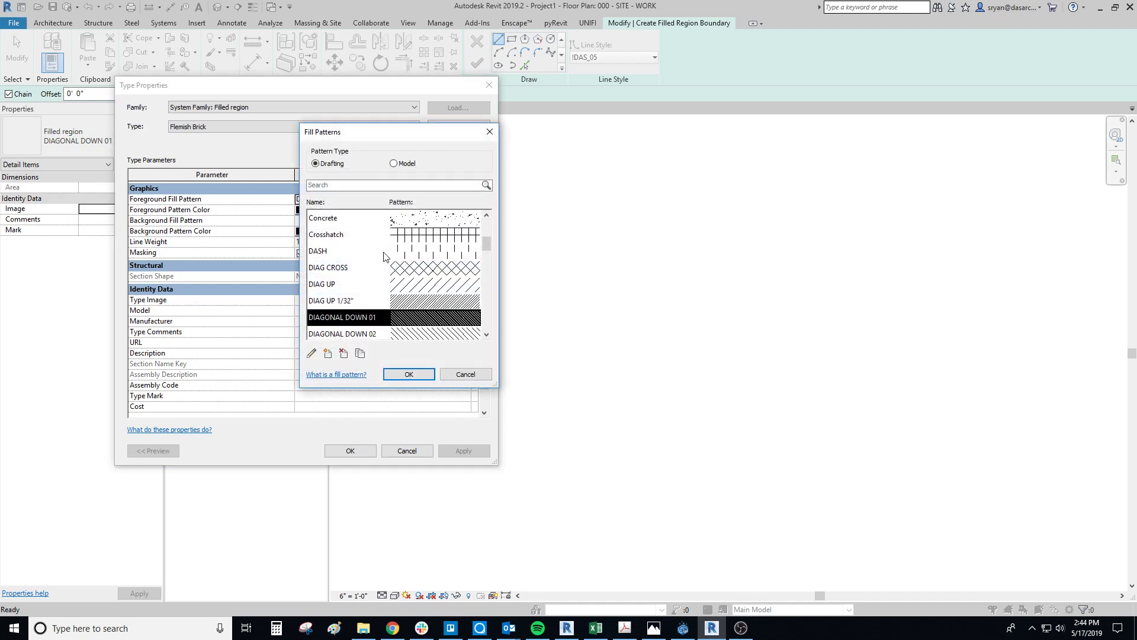
scroll(486, 245, "down", 1)
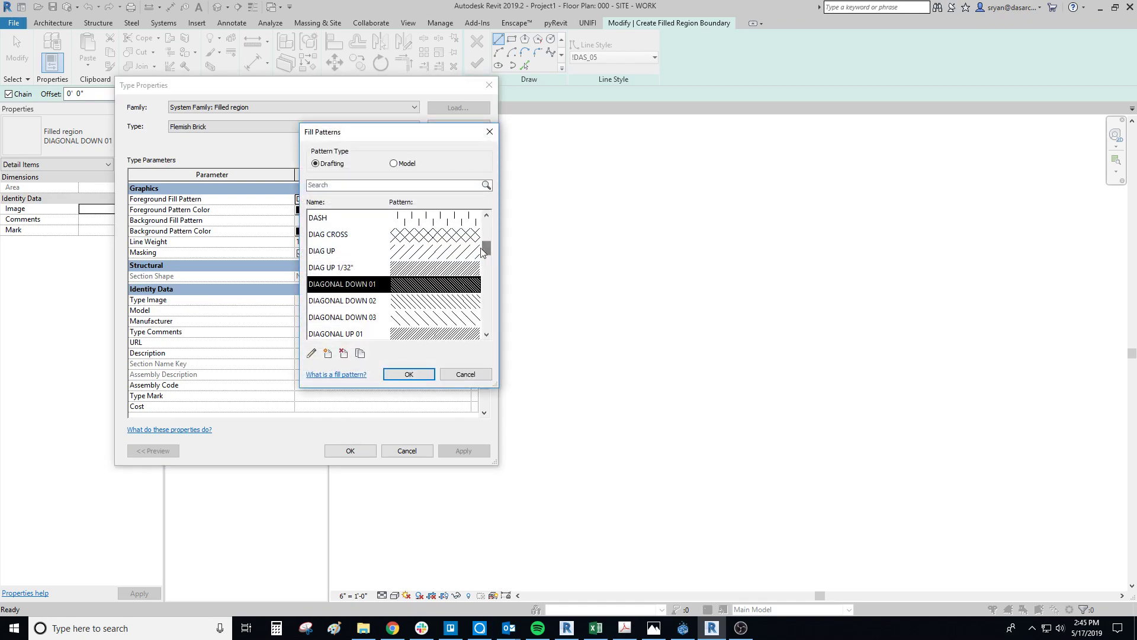
scroll(486, 250, "down", 2)
scroll(353, 289, "down", 5)
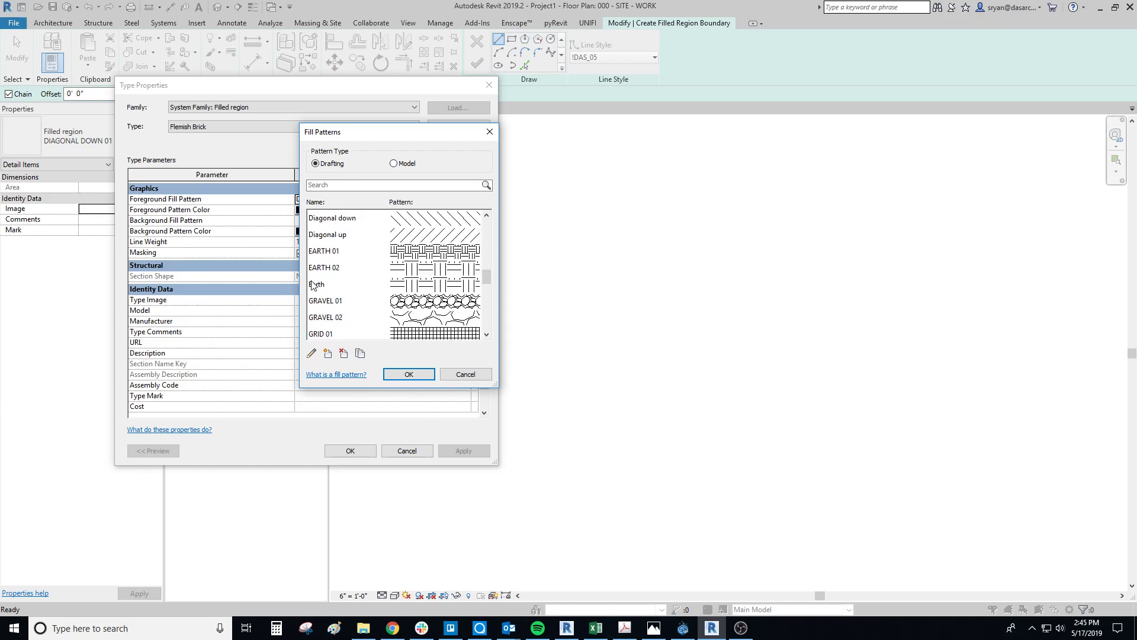
scroll(353, 290, "up", 5)
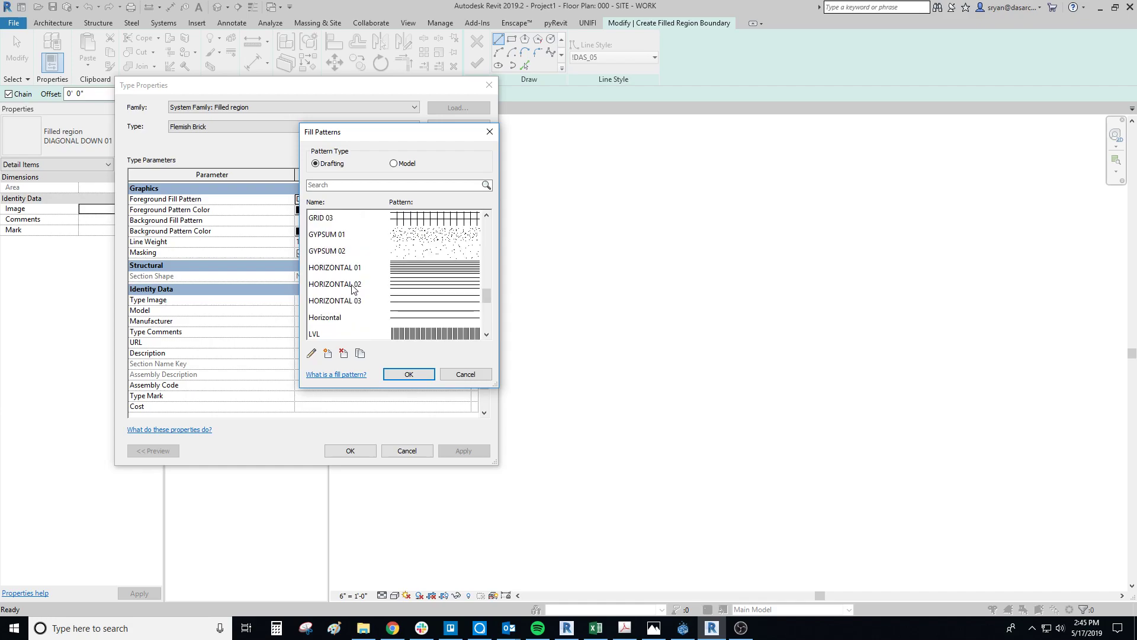
scroll(354, 293, "up", 6)
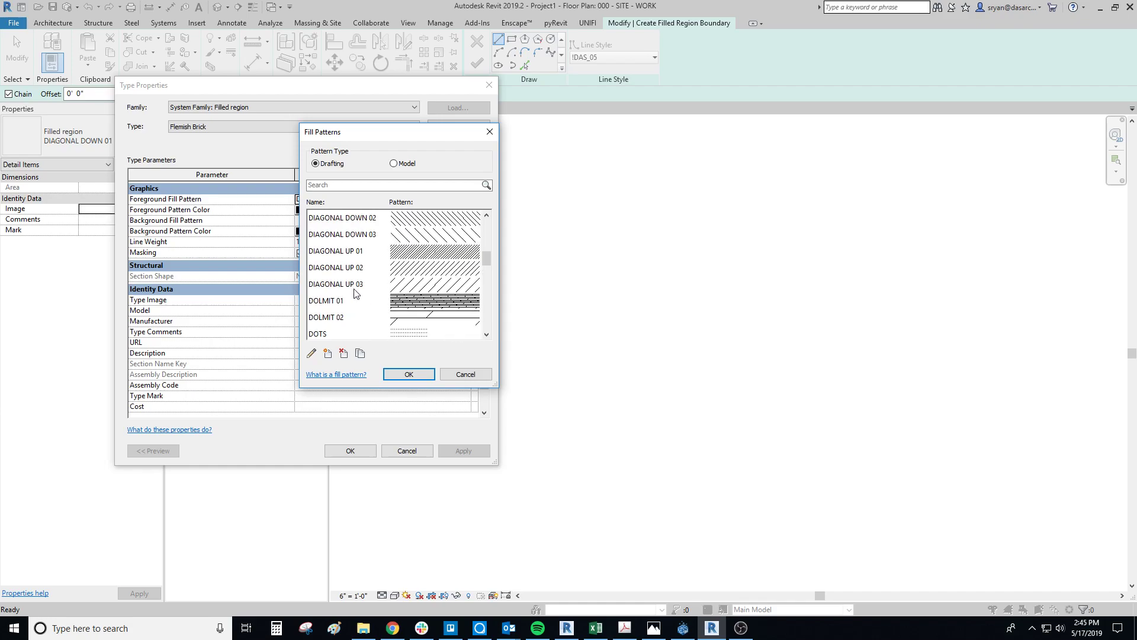
left_click(333, 269)
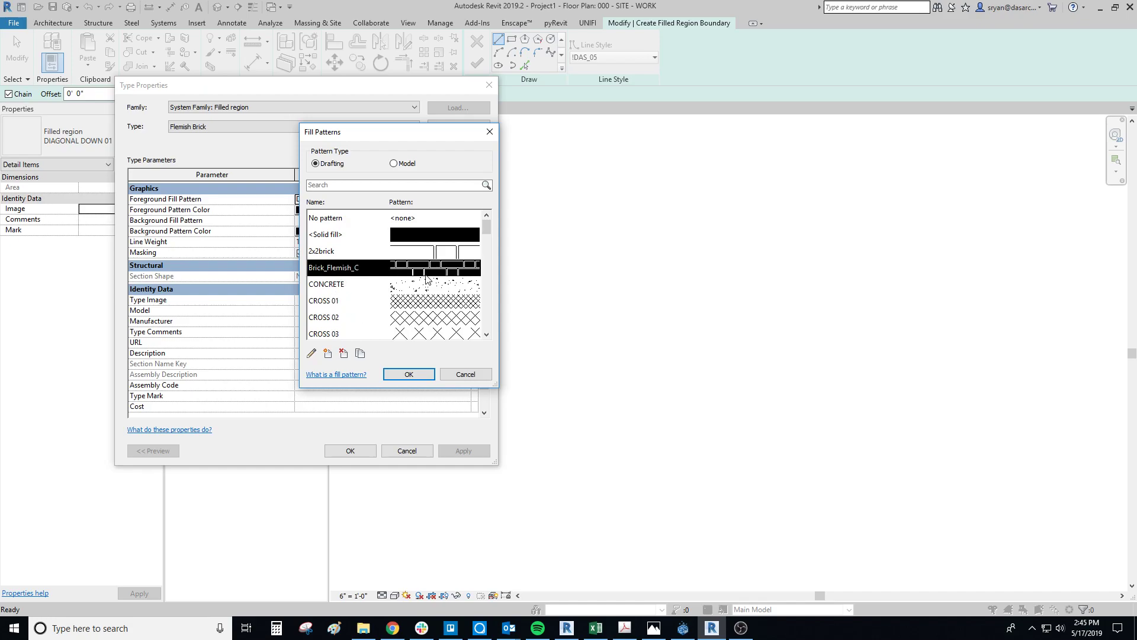
left_click(409, 374)
left_click(356, 455)
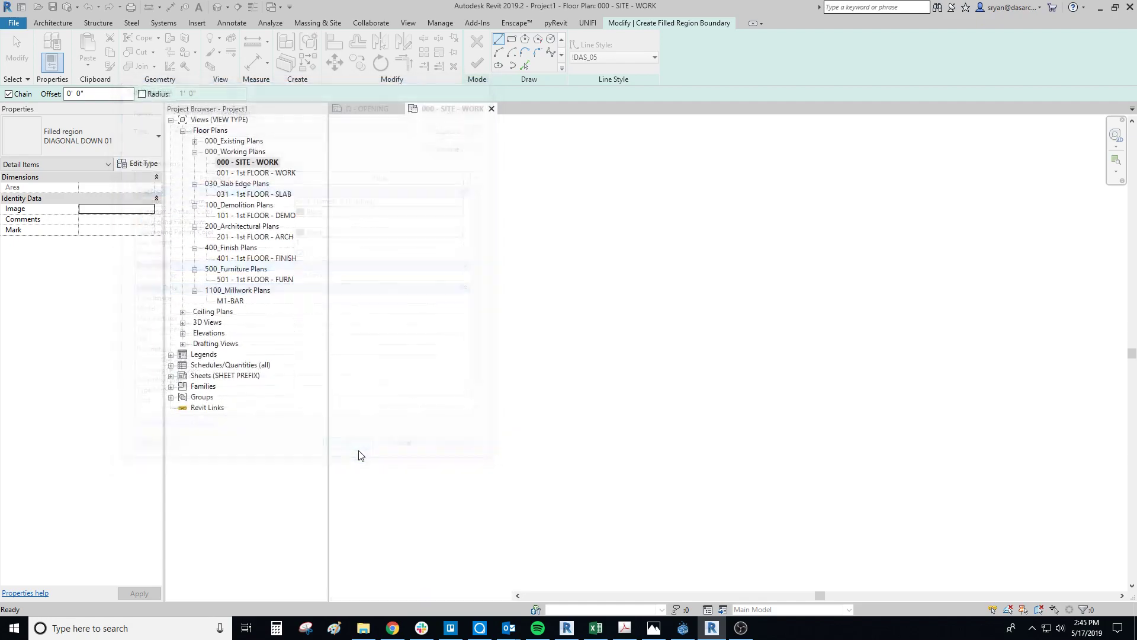
- Sketch a rectangular boundary about 7'-9" by 6'-5" for the Flemish Brick filled region and finish it
left_click(512, 40)
left_click(479, 187)
left_click(778, 433)
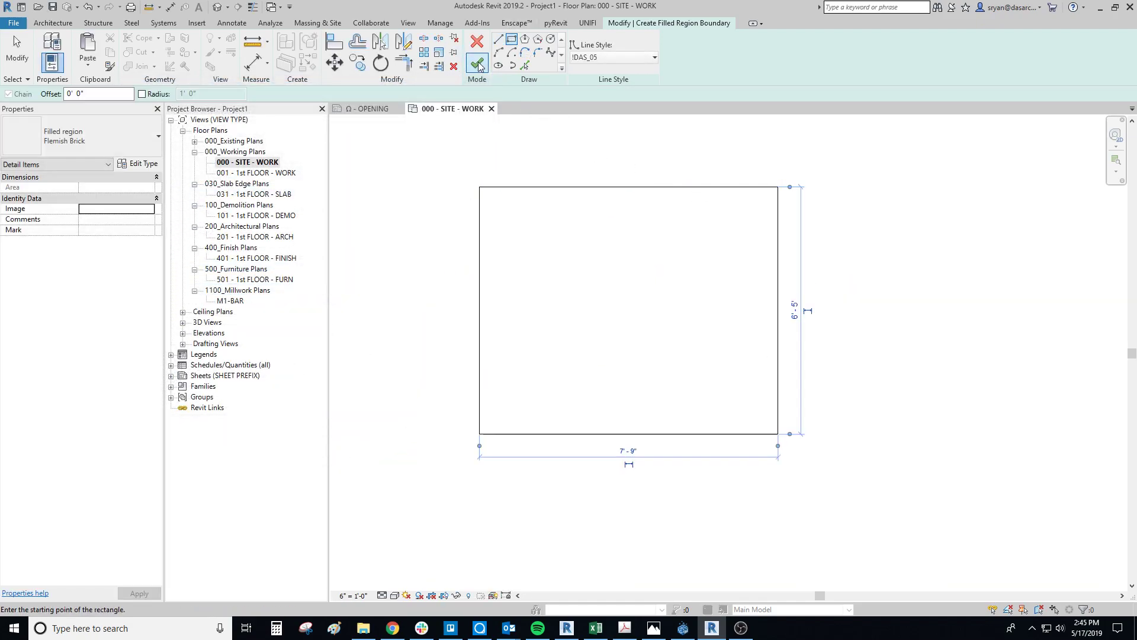
left_click(477, 63)
left_click(805, 281)
- Set the floor plan's view scale to 1/8" = 1'-0"
scroll(784, 253, "up", 4)
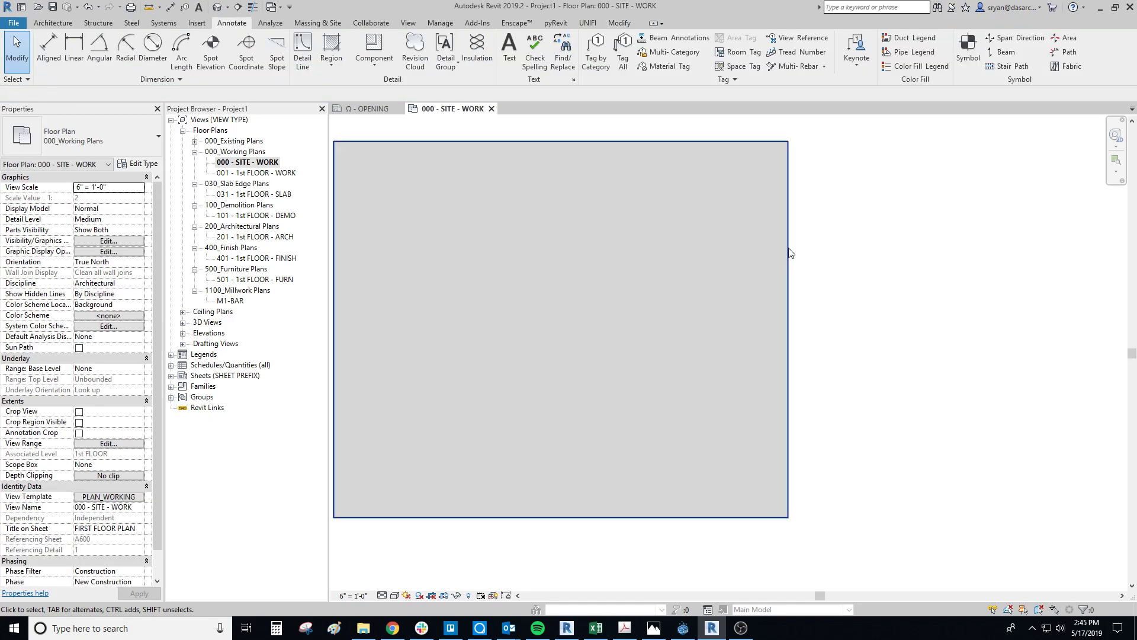
scroll(793, 270, "up", 3)
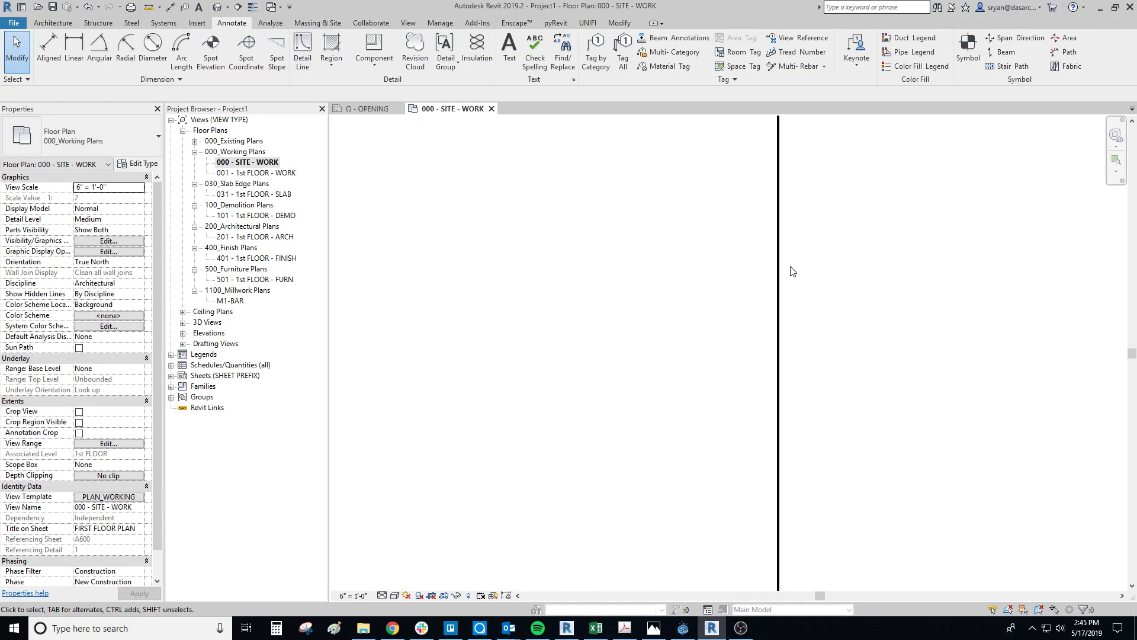
left_click(348, 596)
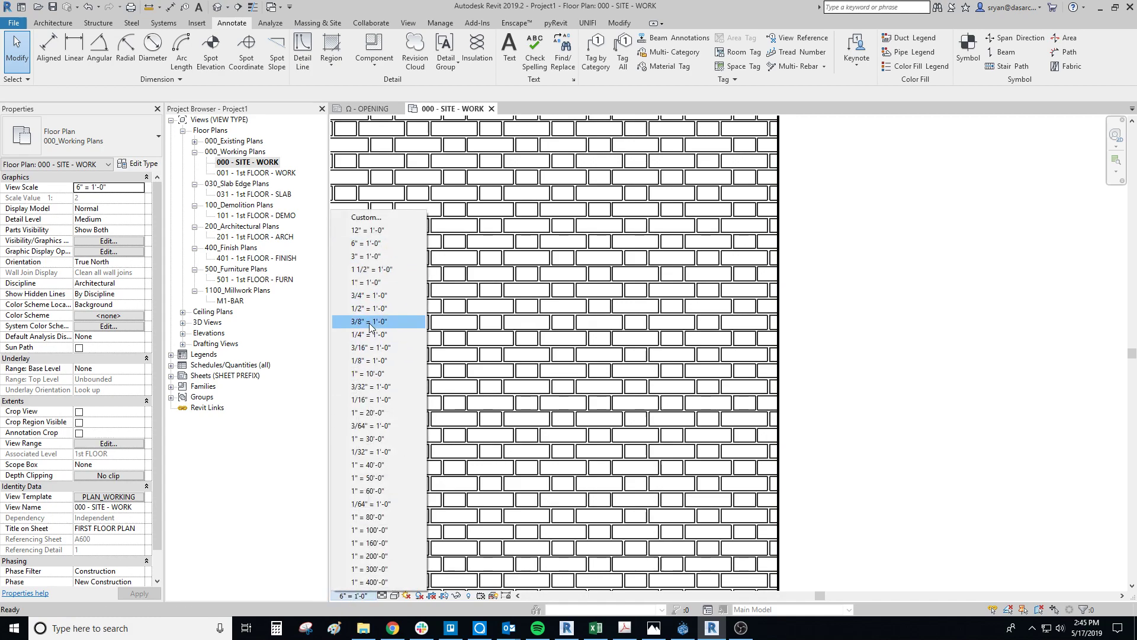
left_click(371, 361)
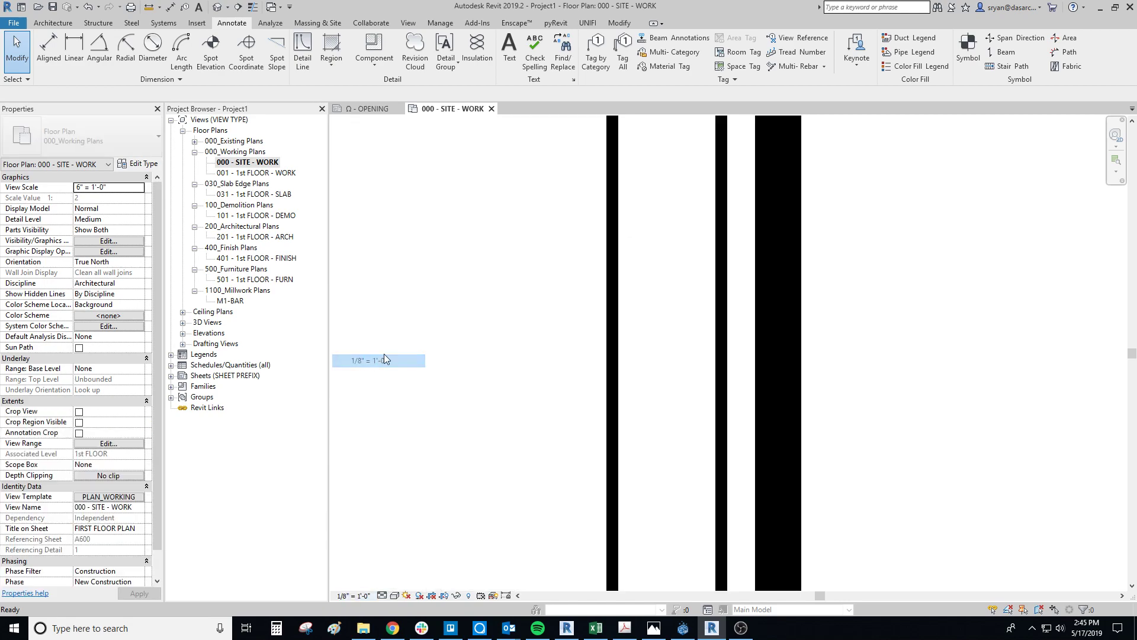
- Enlarge the brick filled region to about 120 SF by stretching its four edges outward
left_click(811, 408)
left_click_drag(812, 415, 917, 414)
scroll(734, 447, "down", 1)
left_click_drag(737, 444, 738, 487)
left_click_drag(586, 368, 506, 368)
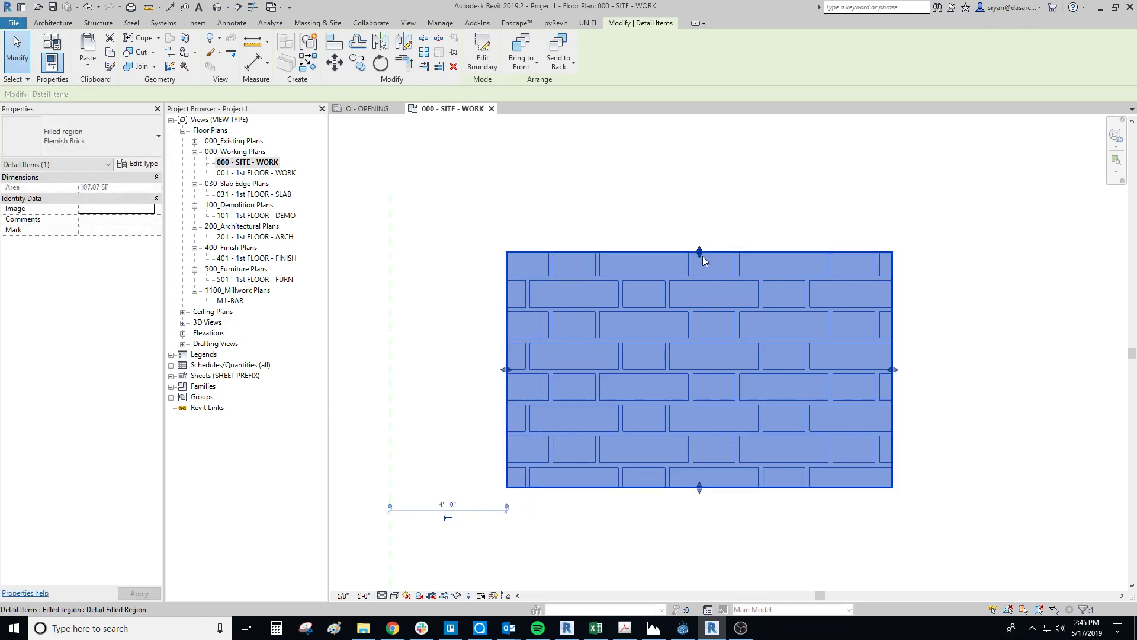
left_click_drag(699, 251, 700, 221)
scroll(883, 338, "down", 1)
left_click(941, 312)
- Move the brick filled region down and left, to about 2'-8" from the vertical reference plane
left_click(846, 362)
left_click_drag(846, 362, 816, 456)
key("Escape")
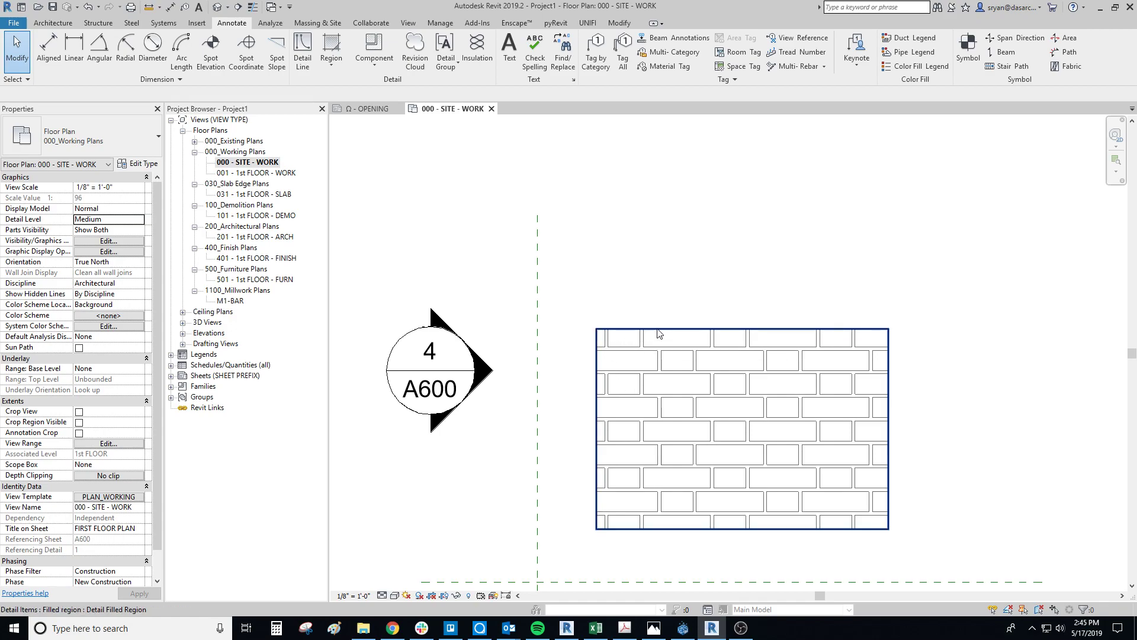
middle_click_drag(643, 342, 605, 306)
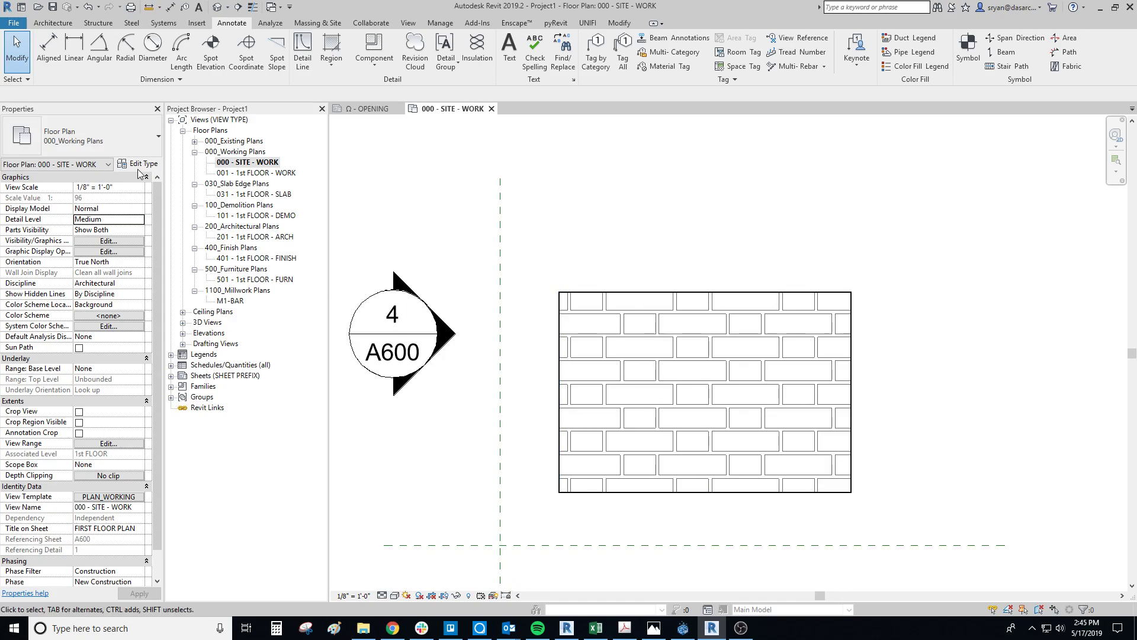
- Change the import scale of the Flemish Brick type's Brick_Flemish_C foreground pattern to .02 and apply the type properties
left_click(658, 292)
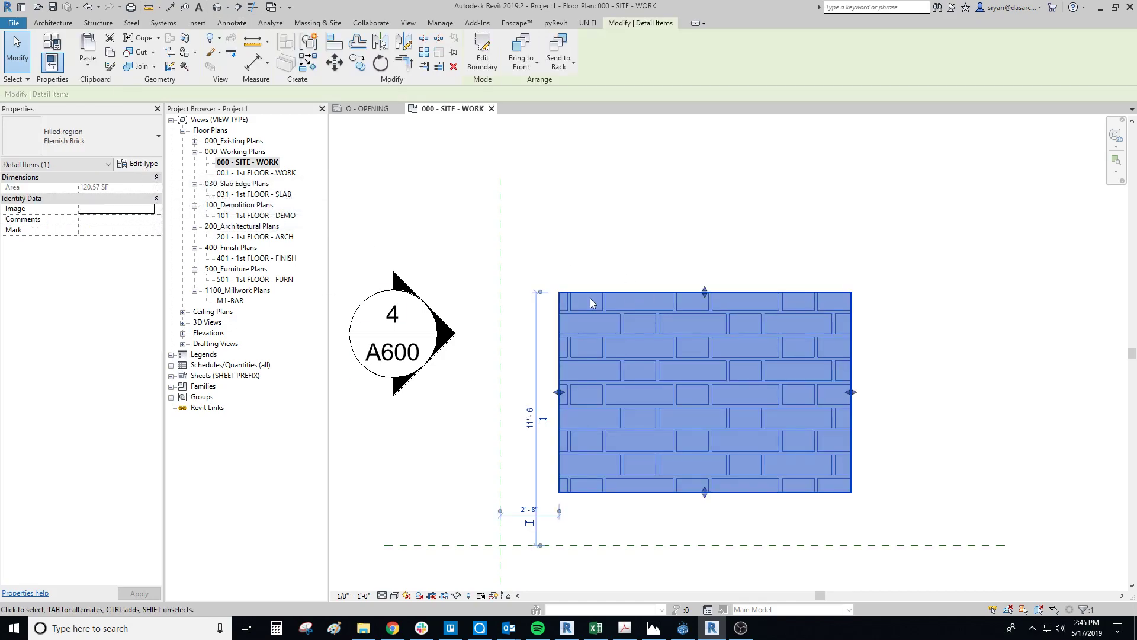
left_click(141, 164)
left_click(466, 199)
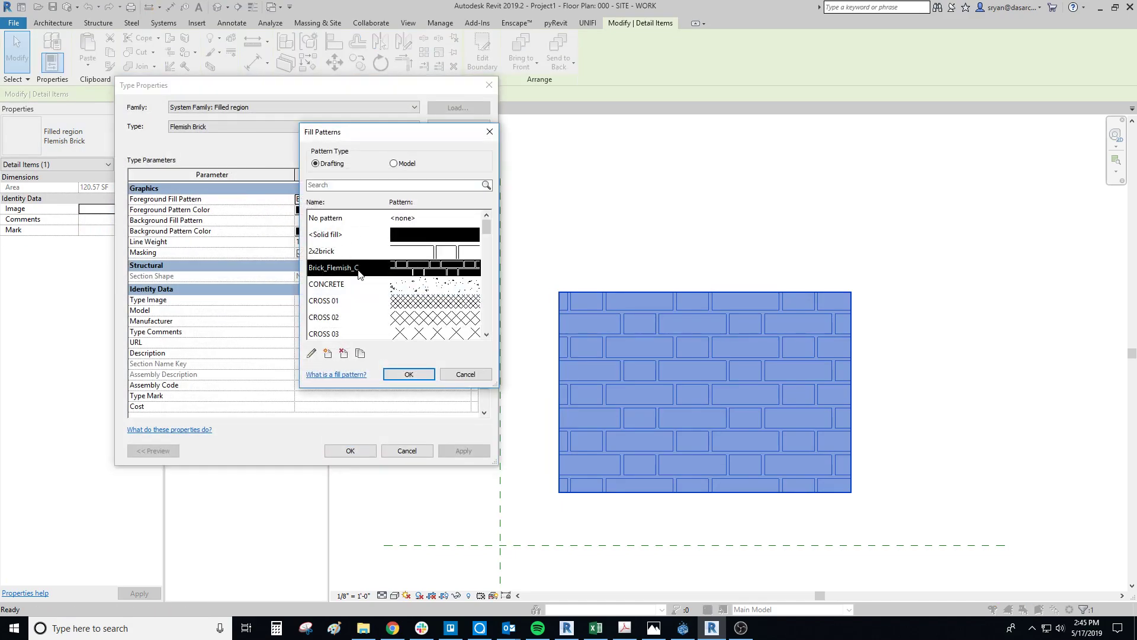
left_click(312, 354)
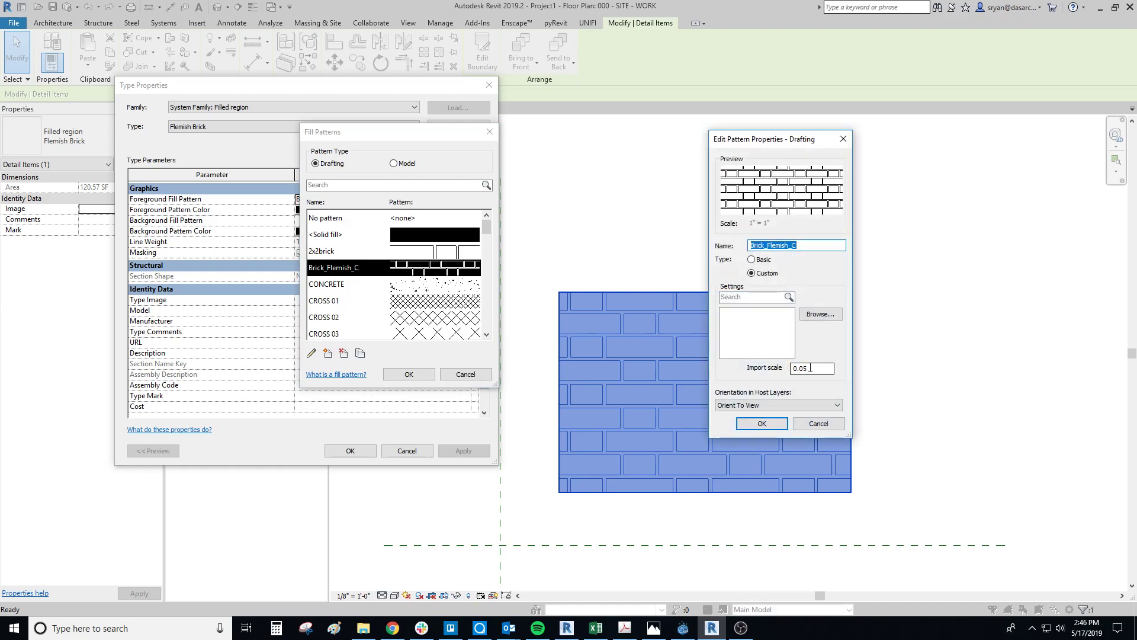
left_click_drag(810, 368, 794, 368)
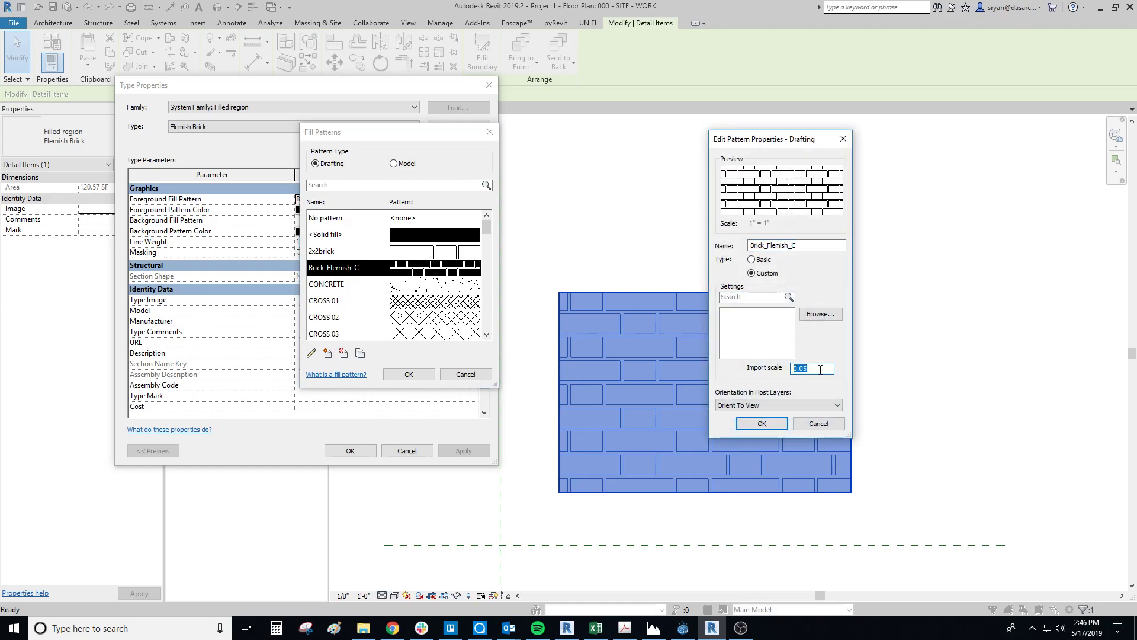
type(".02")
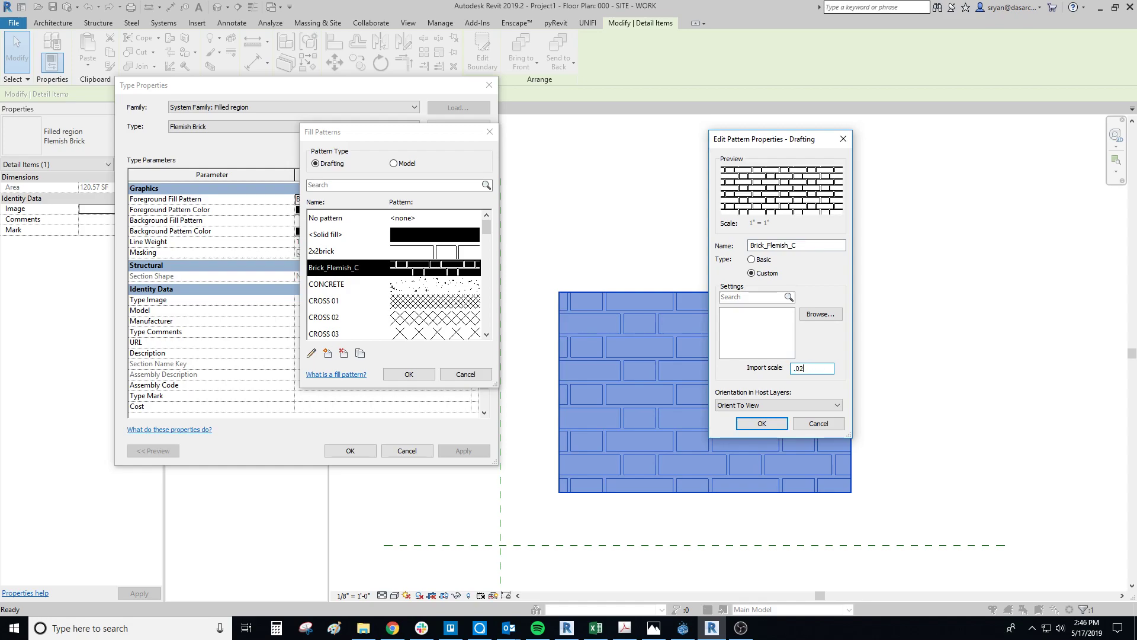
left_click(761, 424)
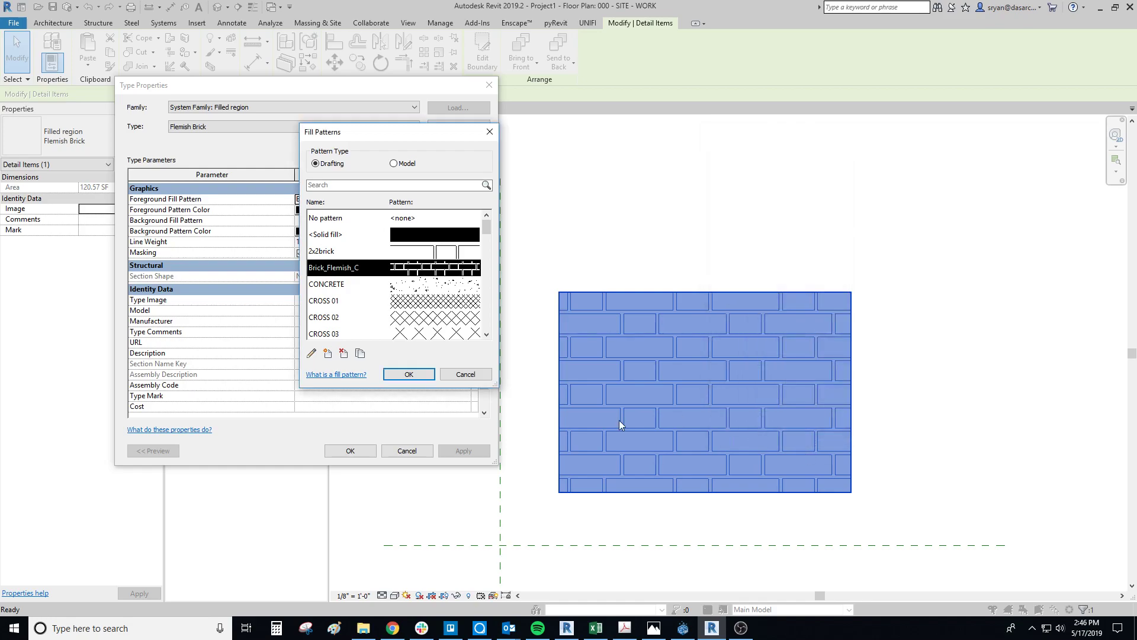
left_click(411, 376)
left_click(465, 452)
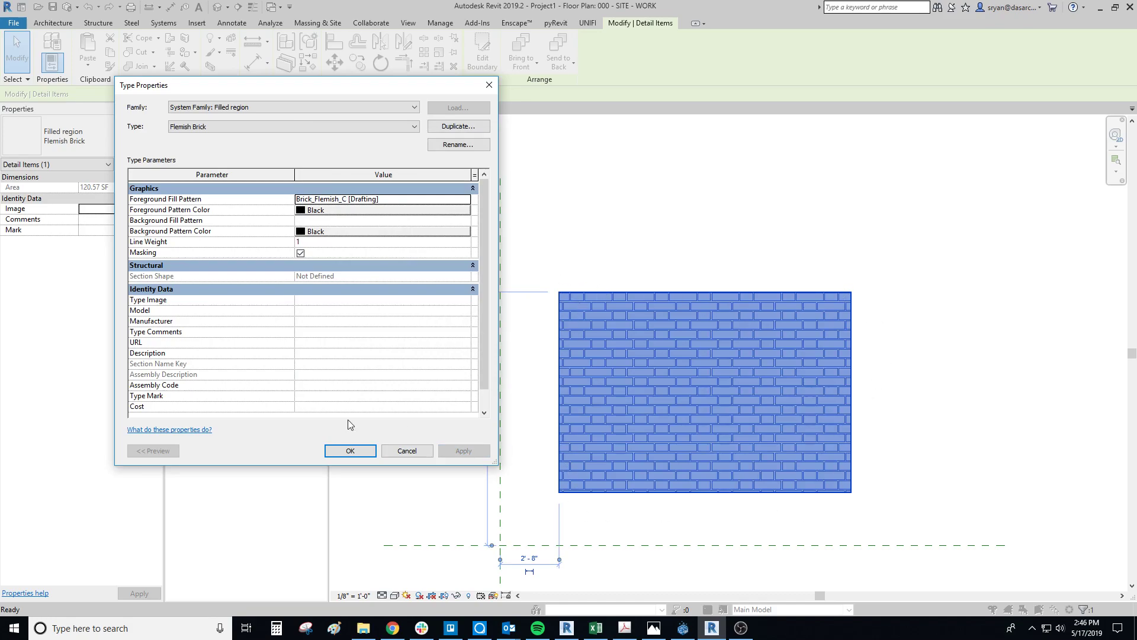
left_click(350, 451)
middle_click_drag(613, 382, 613, 324)
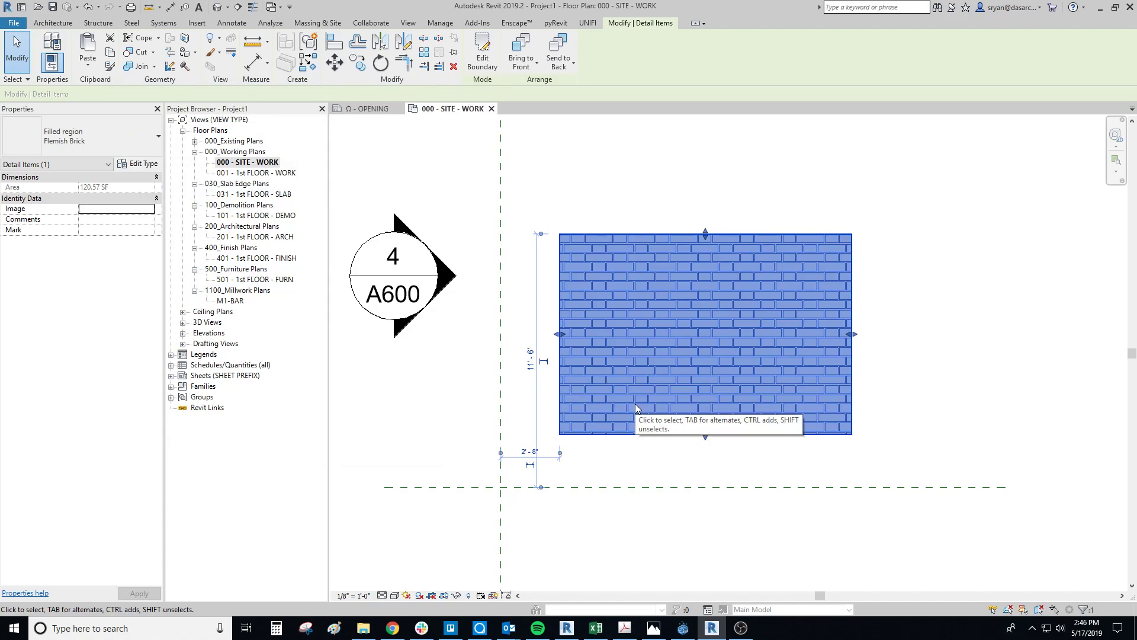
left_click(883, 372)
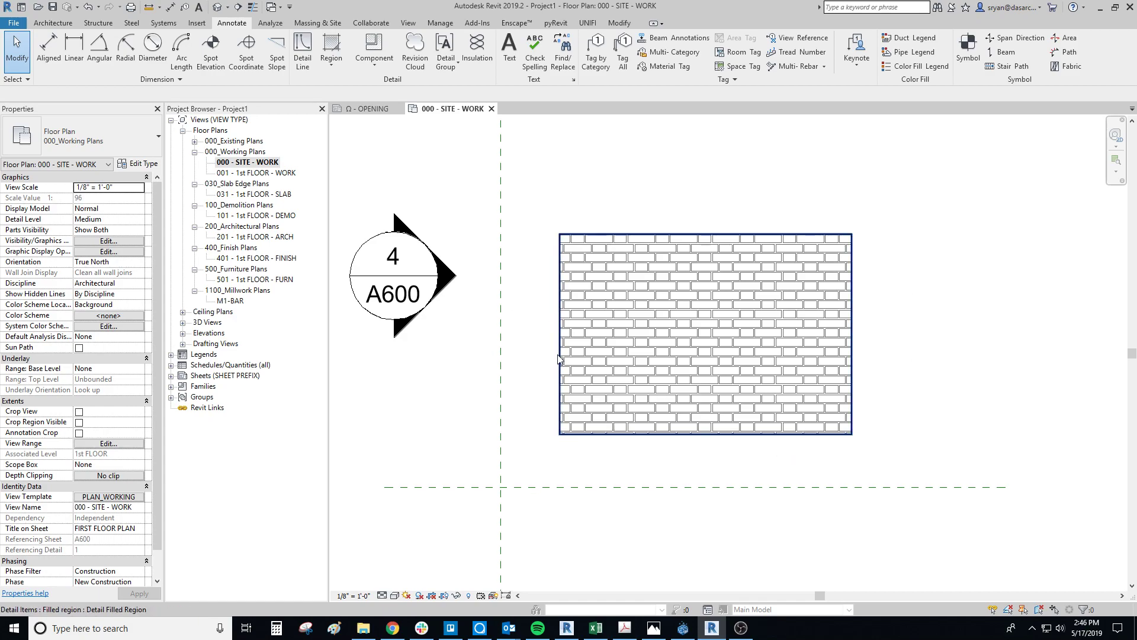
- Move the brick filled region right, to about 8'-3" from the vertical reference plane
middle_click_drag(557, 359, 543, 412)
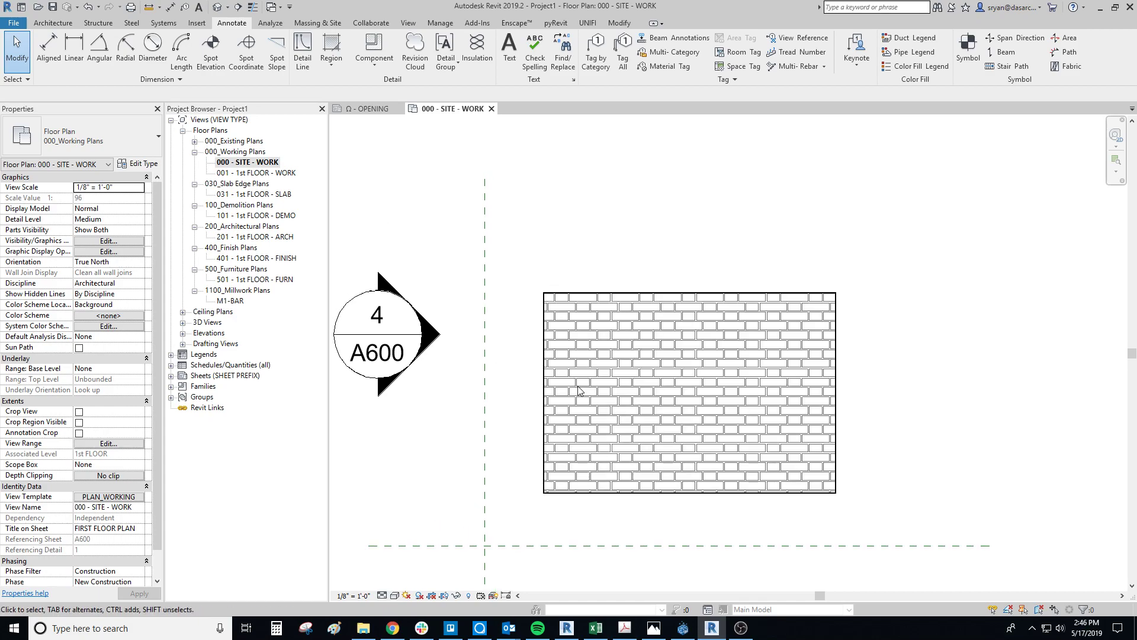
middle_click_drag(665, 392, 655, 462)
middle_click_drag(655, 275, 655, 310)
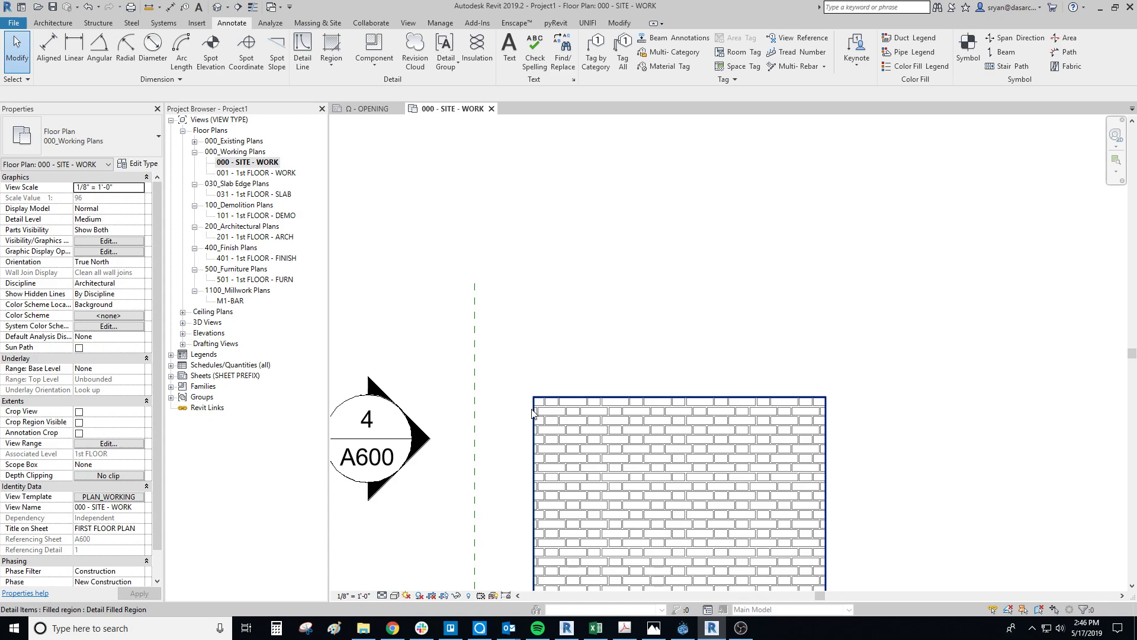
middle_click_drag(533, 413, 557, 343)
mouse_move(557, 342)
left_mouse_down()
mouse_move(664, 388)
mouse_move(675, 374)
left_mouse_up()
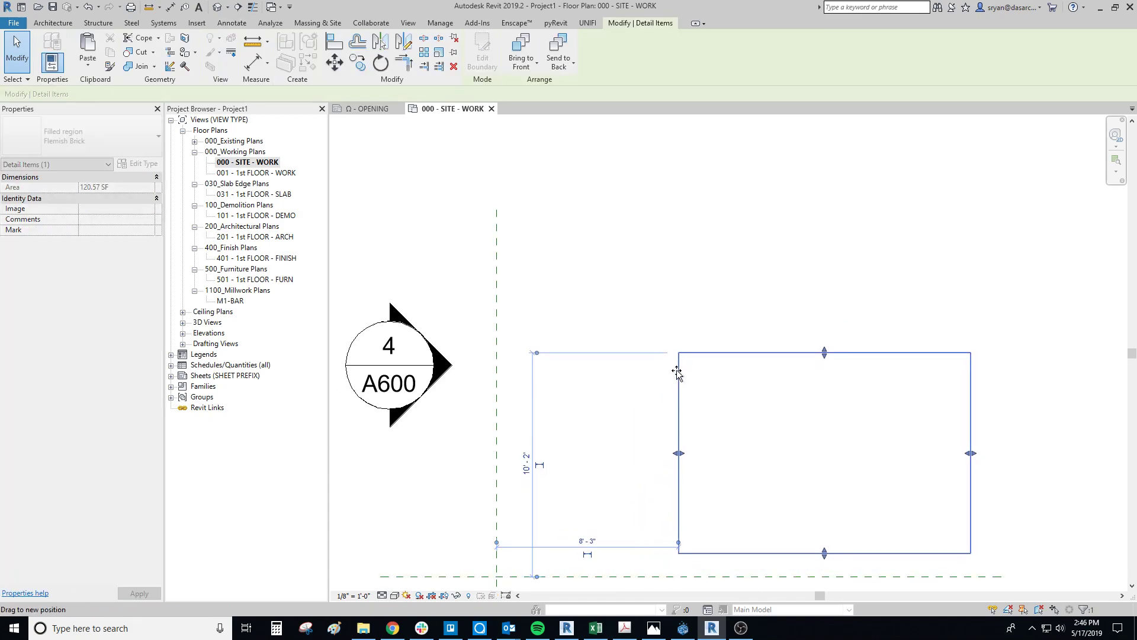
middle_click_drag(675, 373, 625, 434)
left_click(611, 388)
scroll(606, 437, "down", 2)
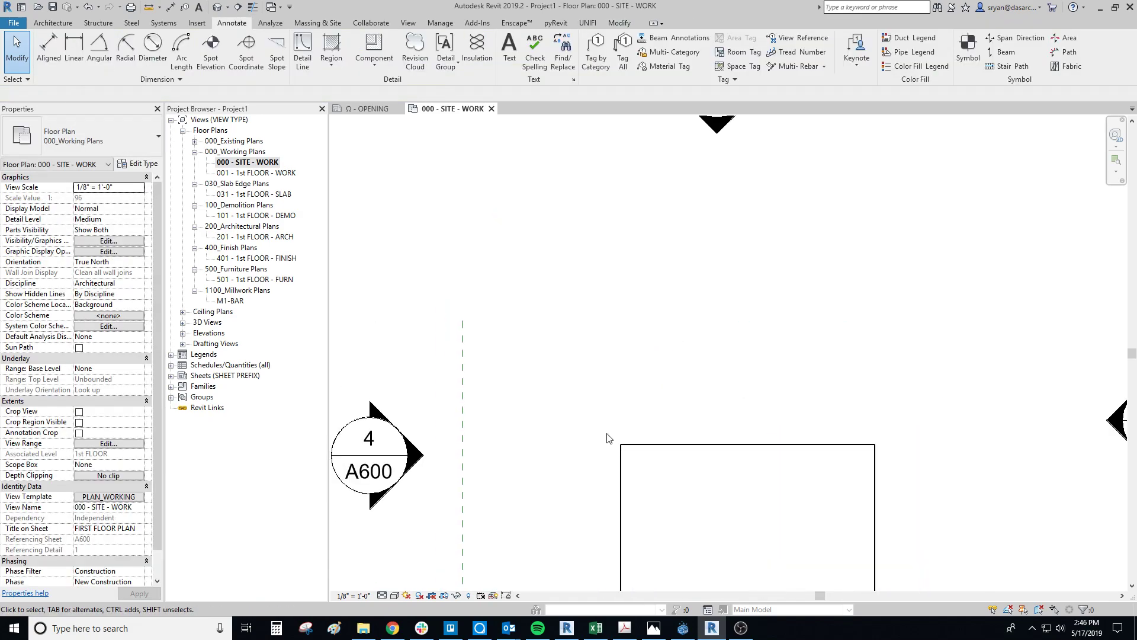
- Create a rectangular architectural floor about 22'-0" by 11'-0" just above the brick filled region
left_click(52, 22)
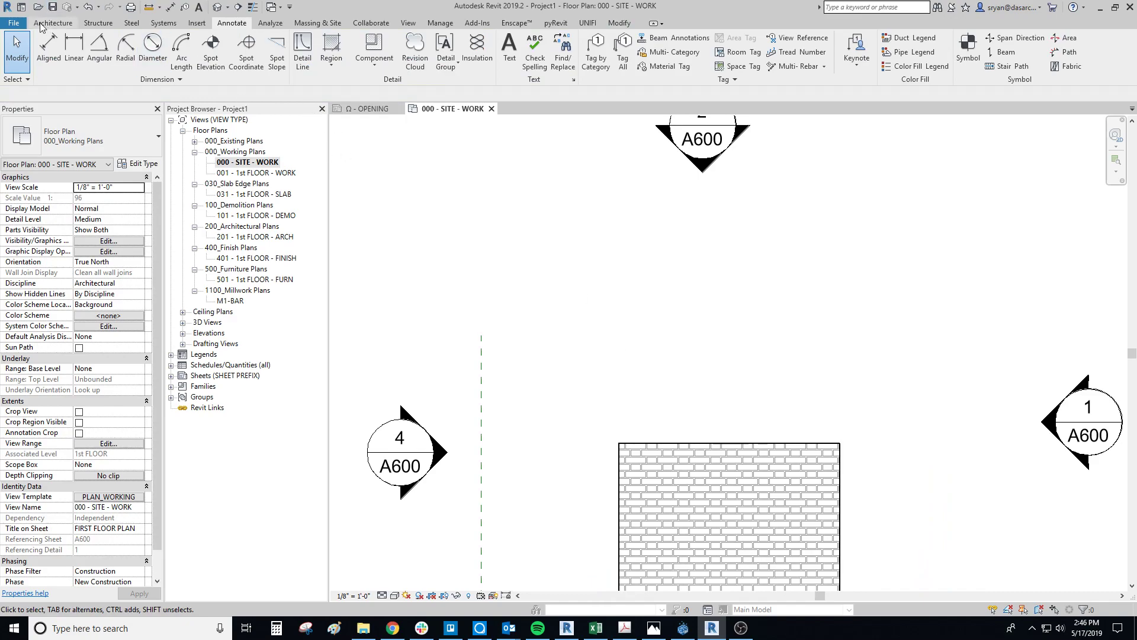
left_click(271, 63)
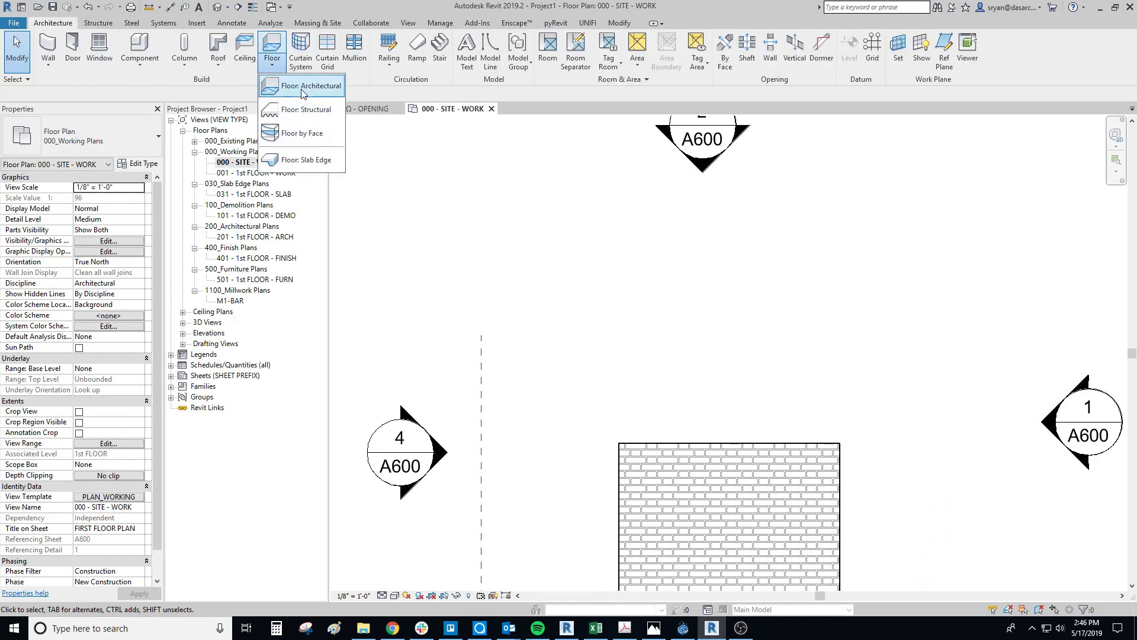
left_click(314, 89)
left_click(582, 40)
left_click(905, 248)
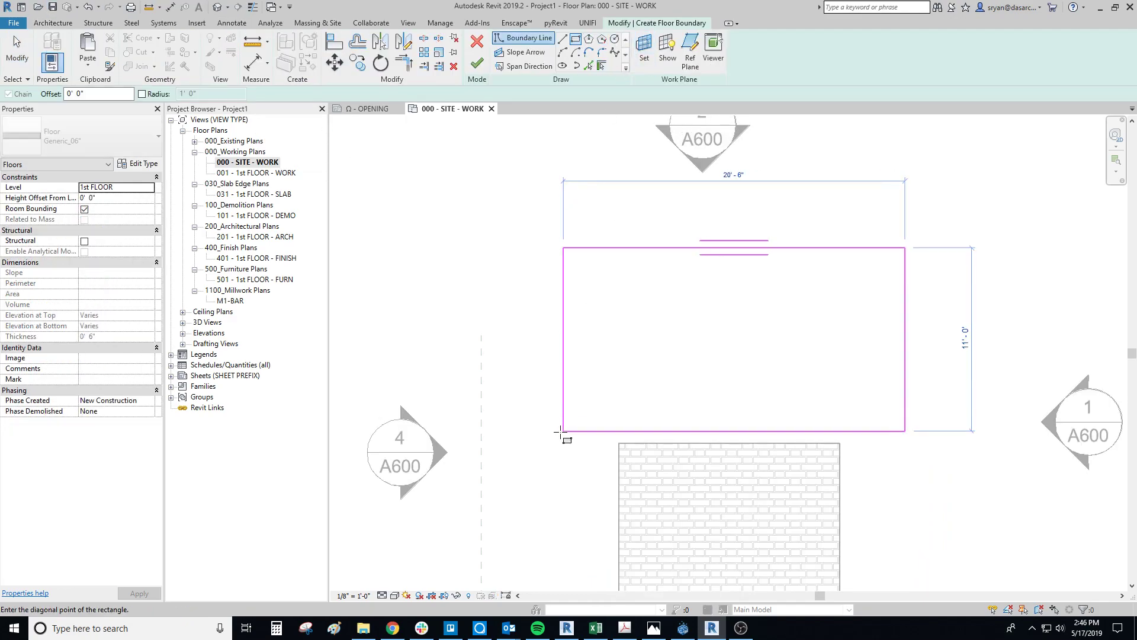
left_click(538, 431)
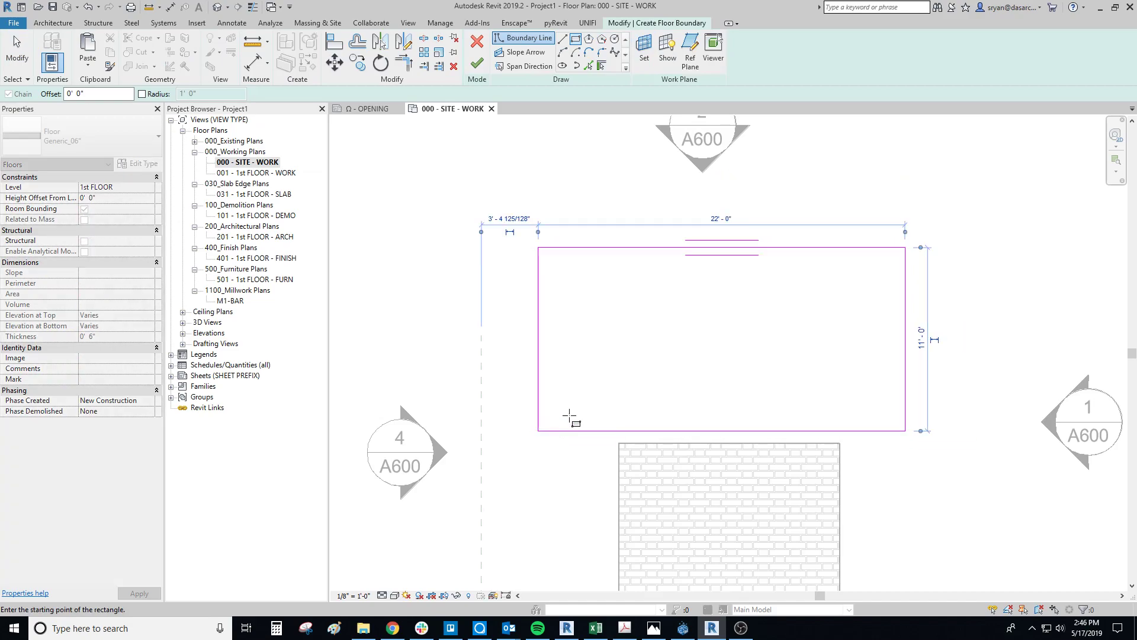
left_click(477, 64)
key("Escape")
middle_click_drag(701, 240, 674, 286)
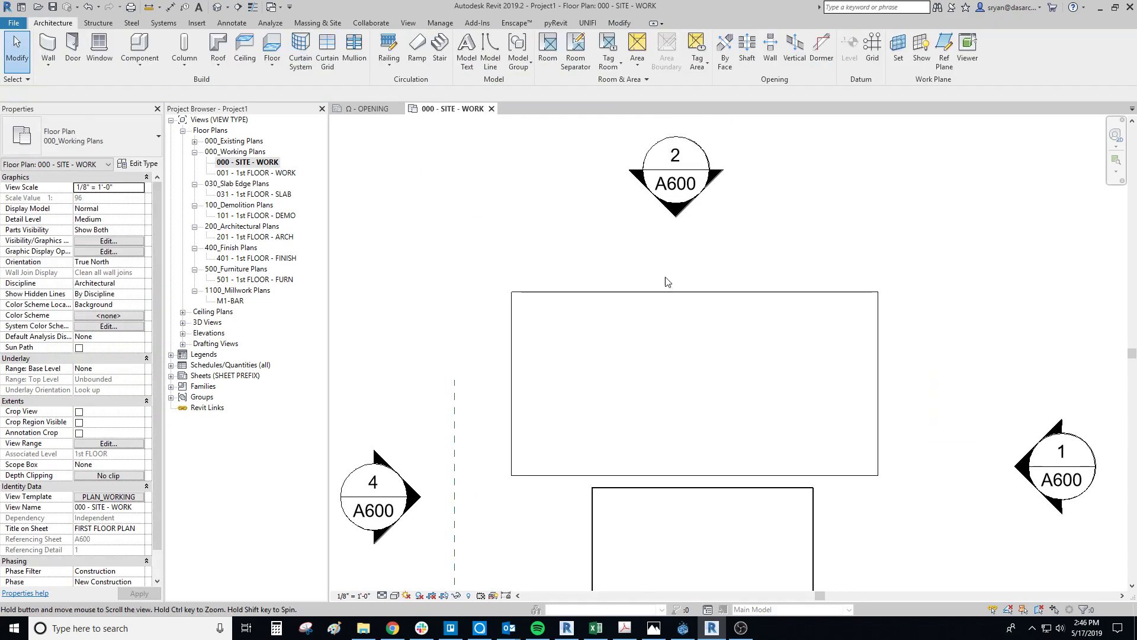
- Insert a structure layer in the new floor's Generic_06" type assembly and move it above the upper core boundary
left_click(663, 315)
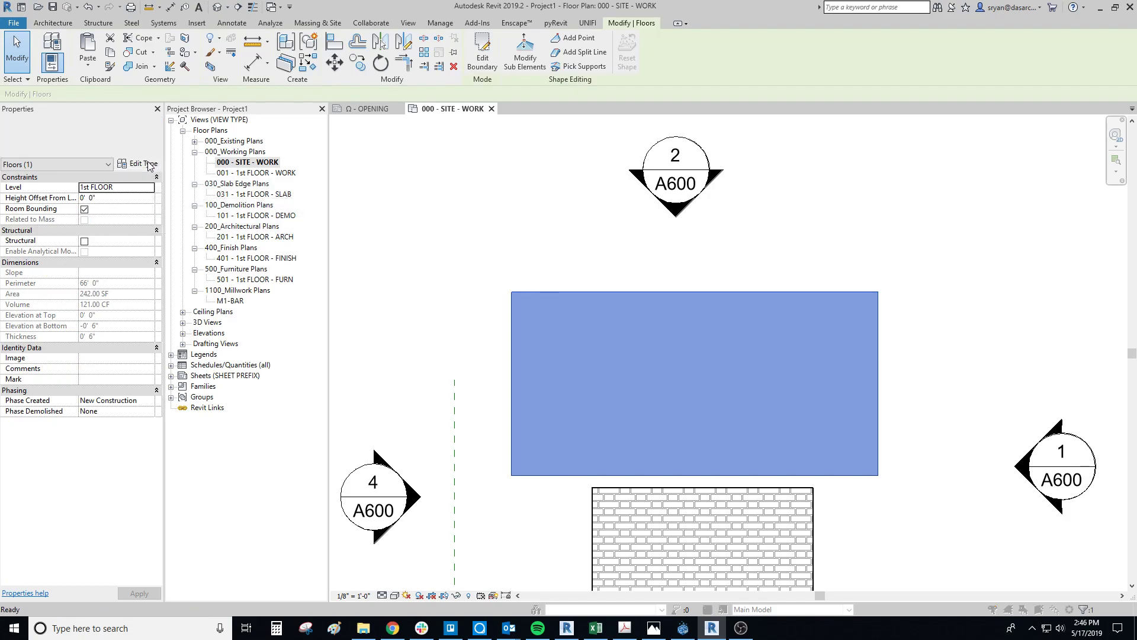
left_click(137, 165)
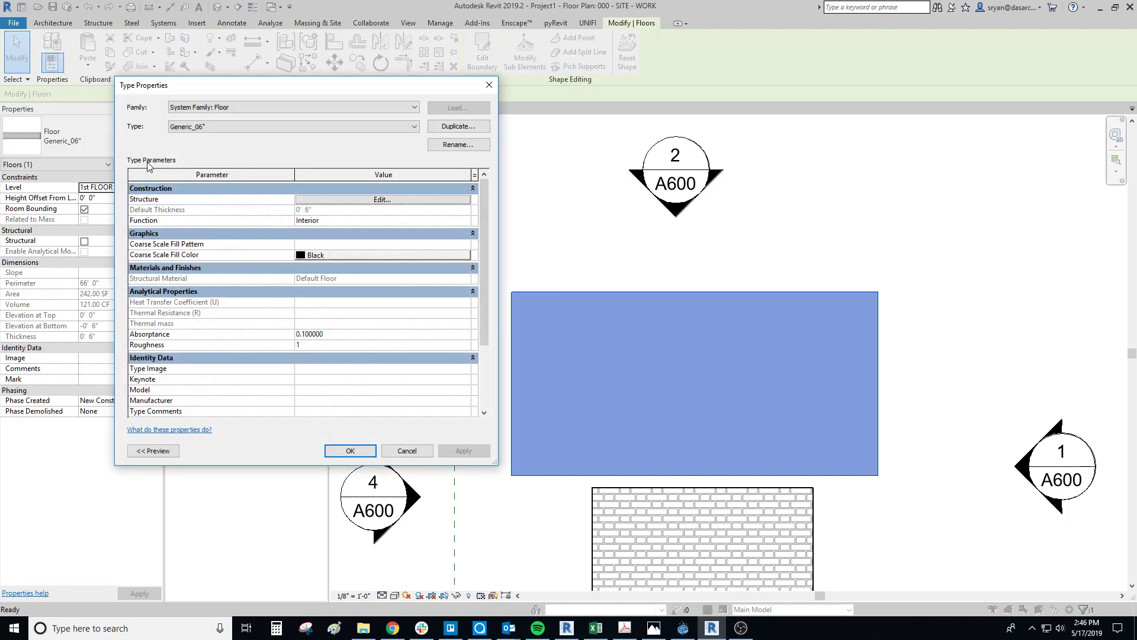
left_click(382, 200)
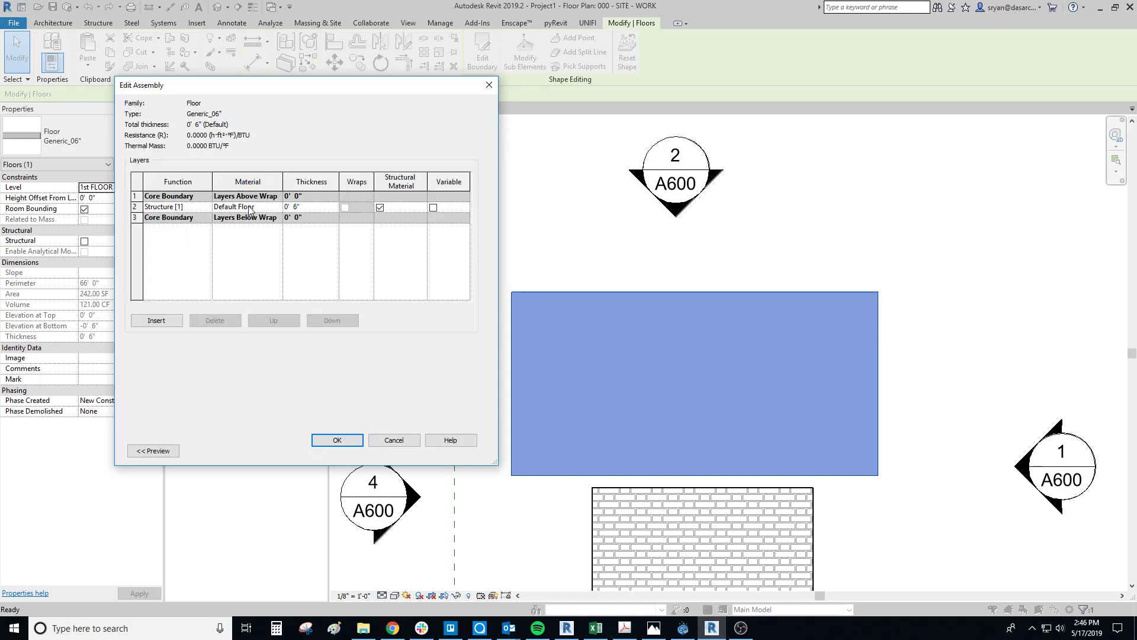
left_click(177, 319)
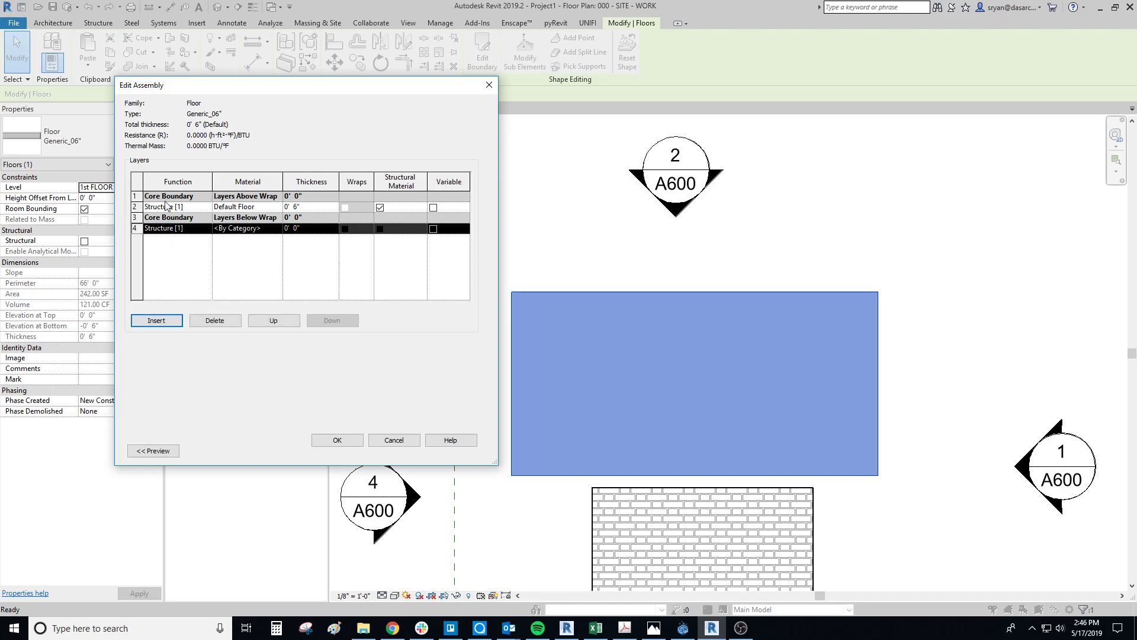
left_click(278, 323)
left_click(279, 323)
left_click(278, 323)
- Choose the Cherry material for the new top structure layer in the floor's assembly
left_click(276, 198)
left_click(278, 197)
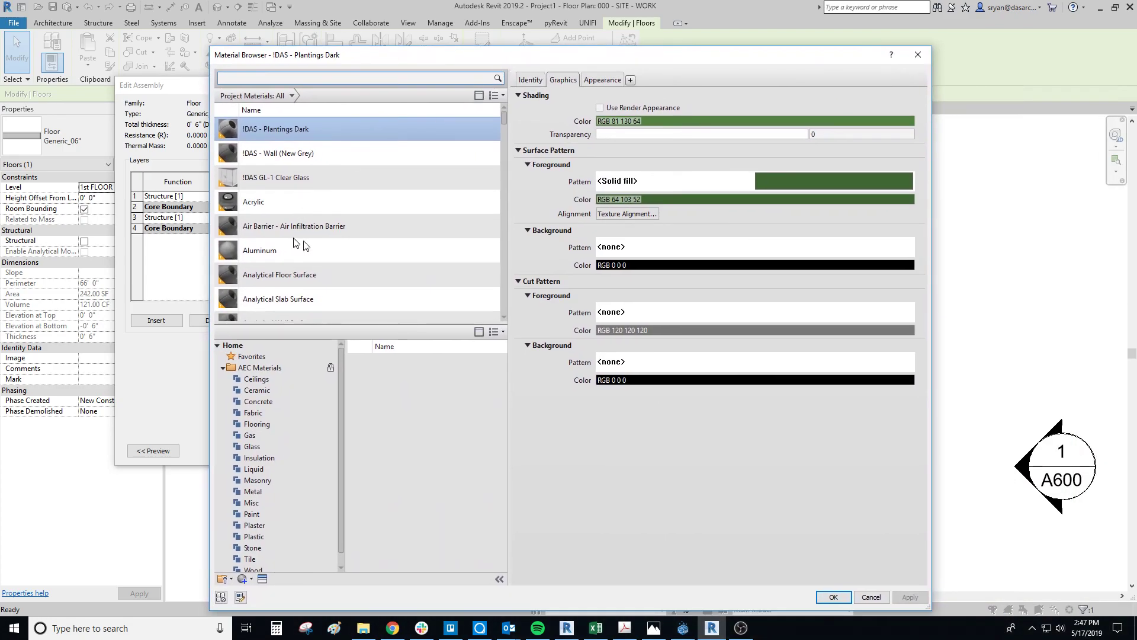
scroll(293, 243, "down", 3)
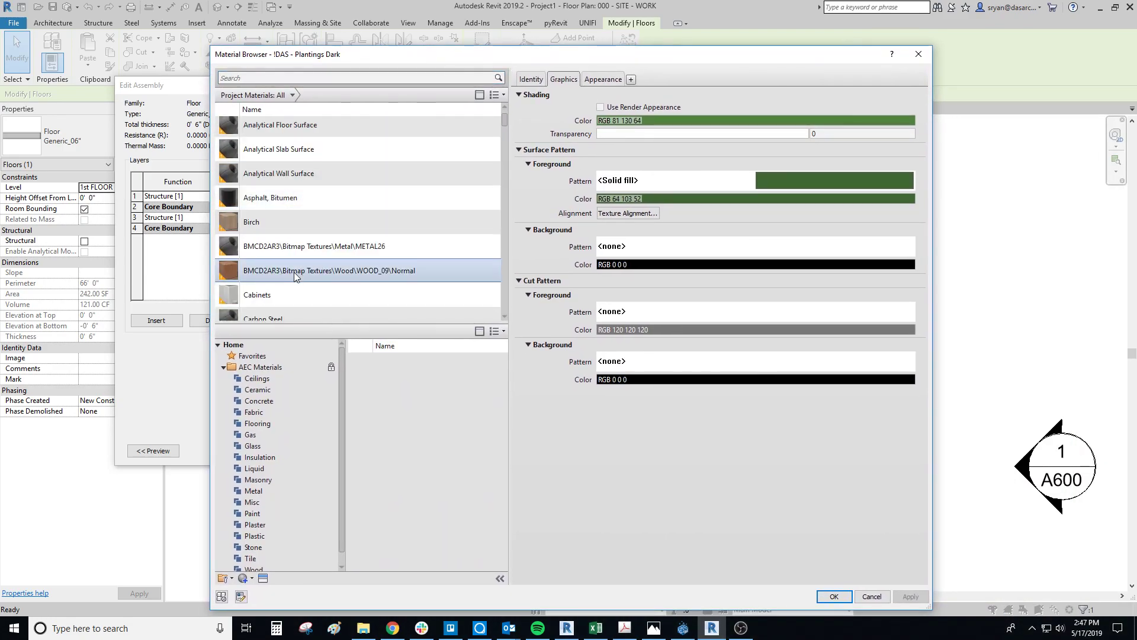
scroll(294, 271, "down", 2)
left_click(274, 287)
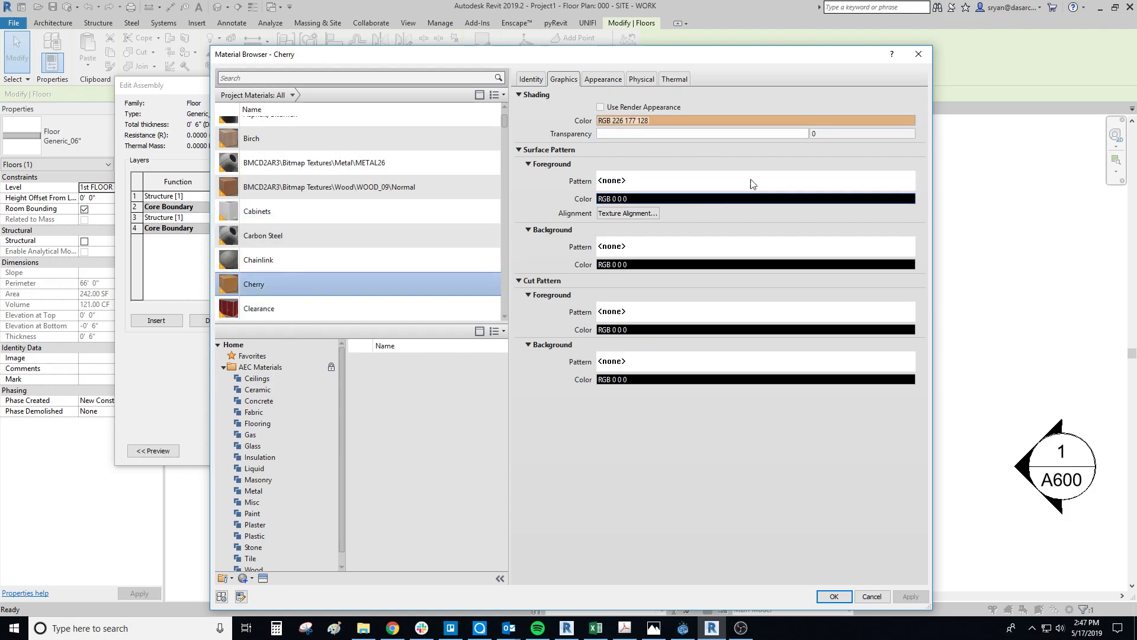
- Set the Cherry material's surface foreground pattern to the drafting pattern Brick_Flemish_C and accept the material for the layer
left_click(540, 80)
left_click(557, 80)
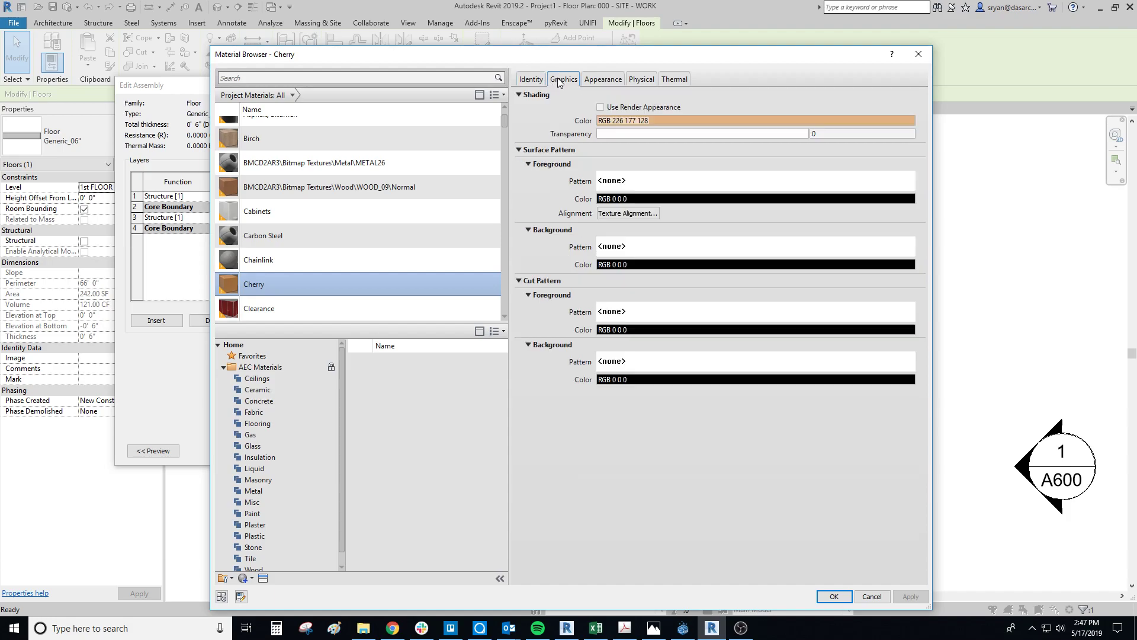
left_click(518, 150)
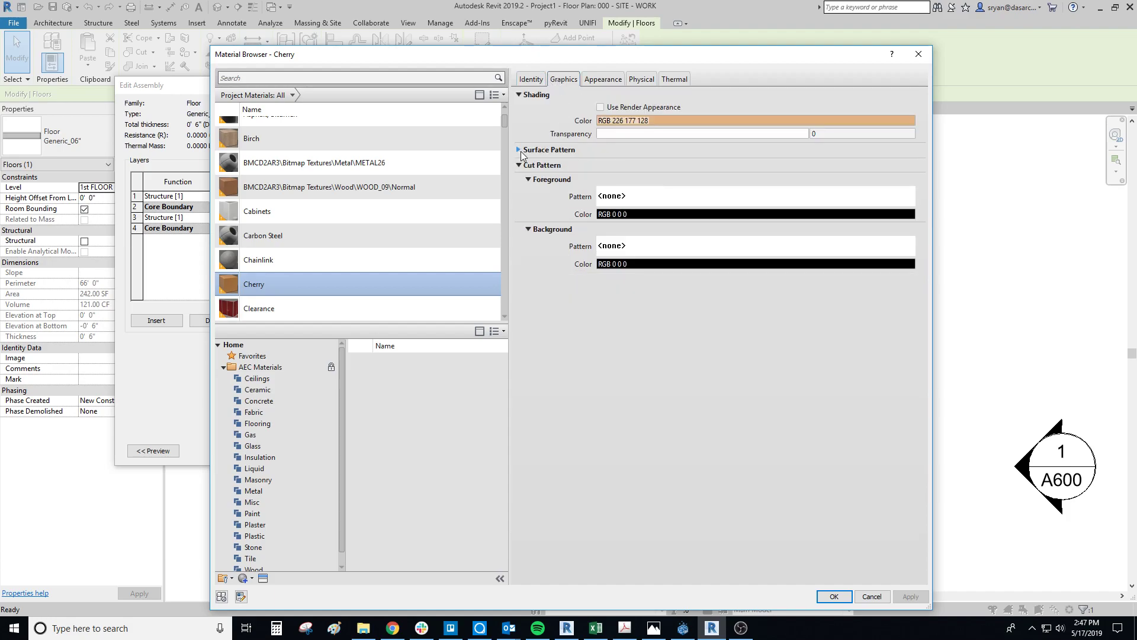
left_click(519, 150)
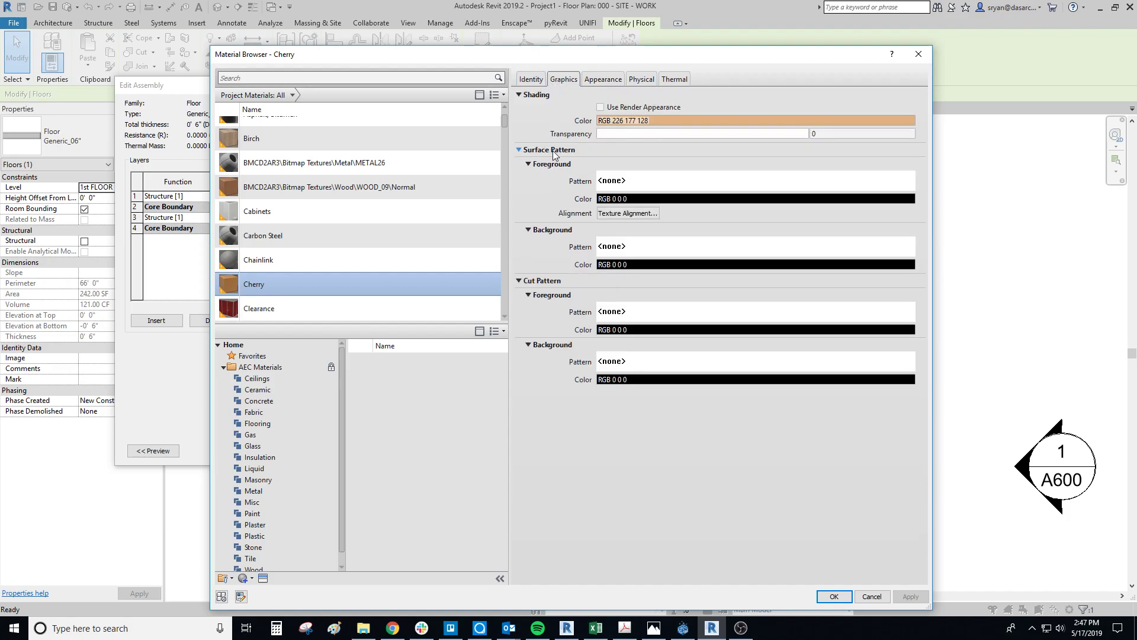
left_click(554, 153)
left_click(519, 150)
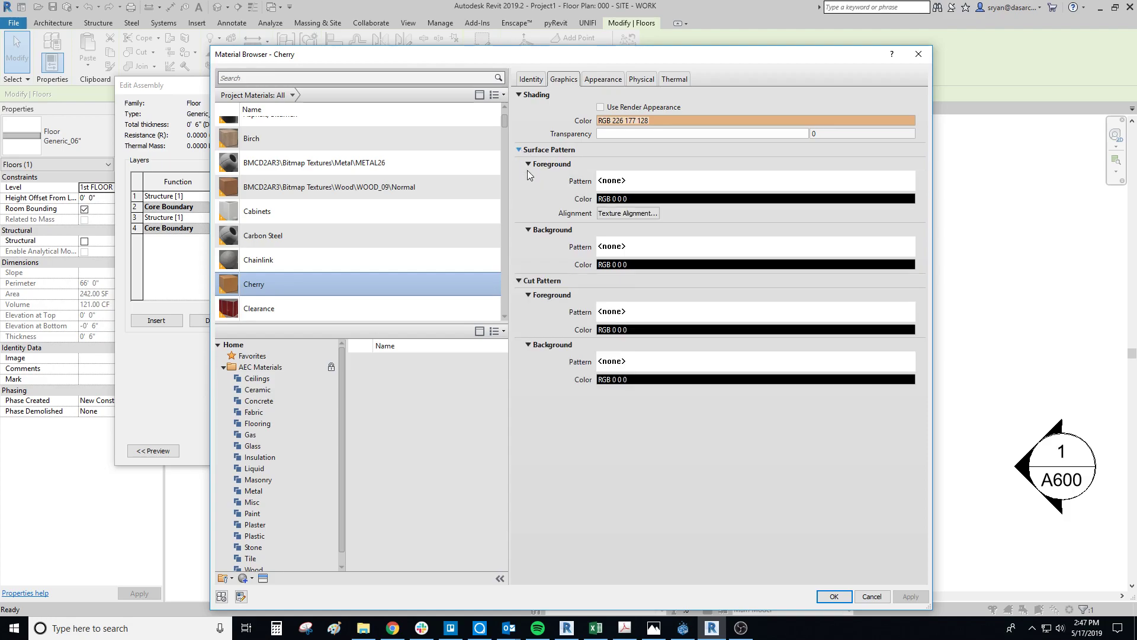
left_click(613, 183)
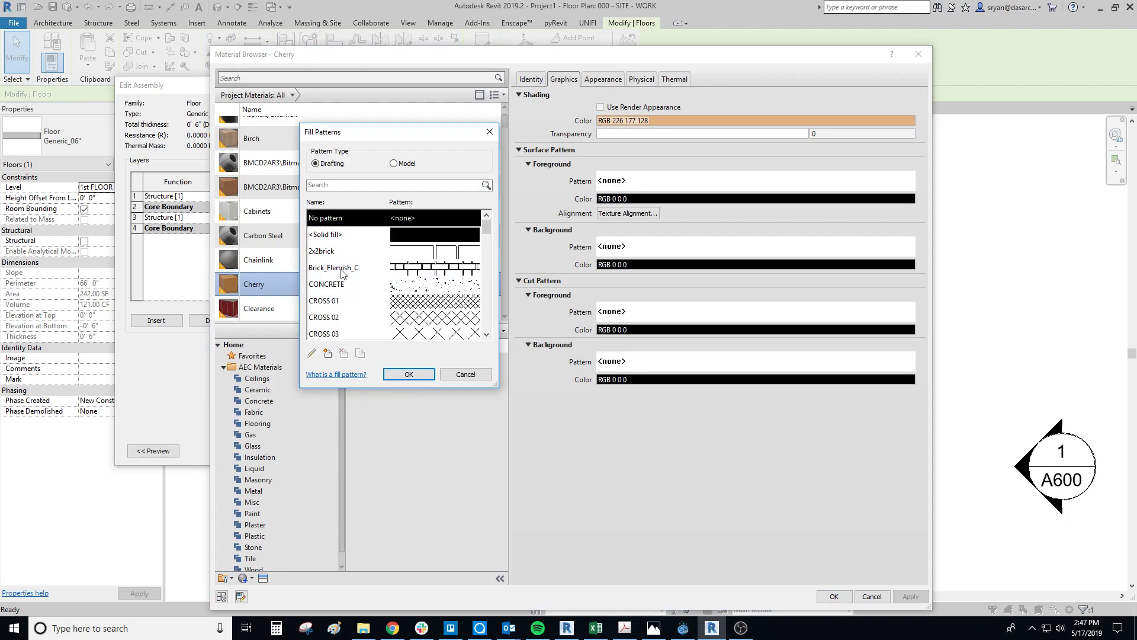
left_click(431, 271)
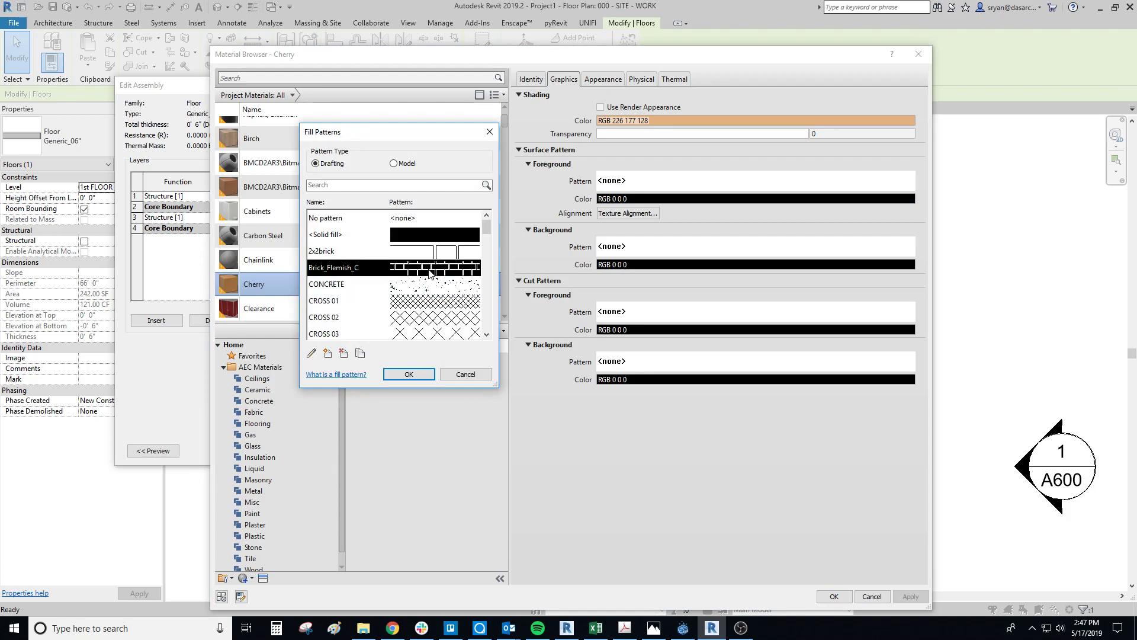
left_click(409, 374)
left_click(911, 596)
left_click(835, 596)
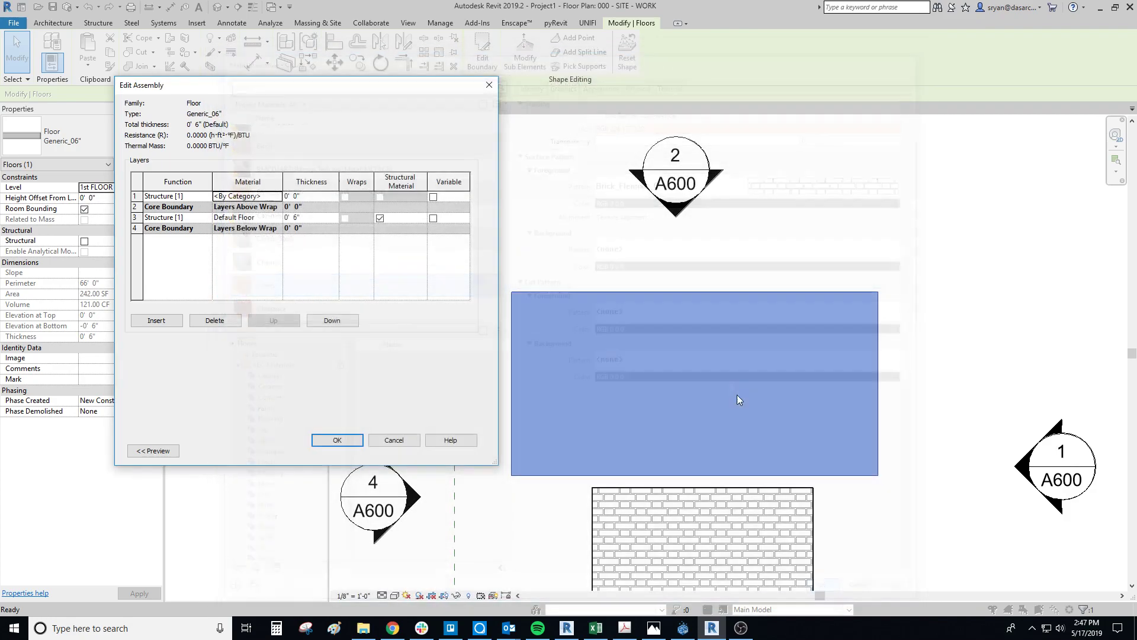
- Set the Cherry layer's thickness to 0' 0 1/2" and accept the floor assembly and type properties
left_click(338, 440)
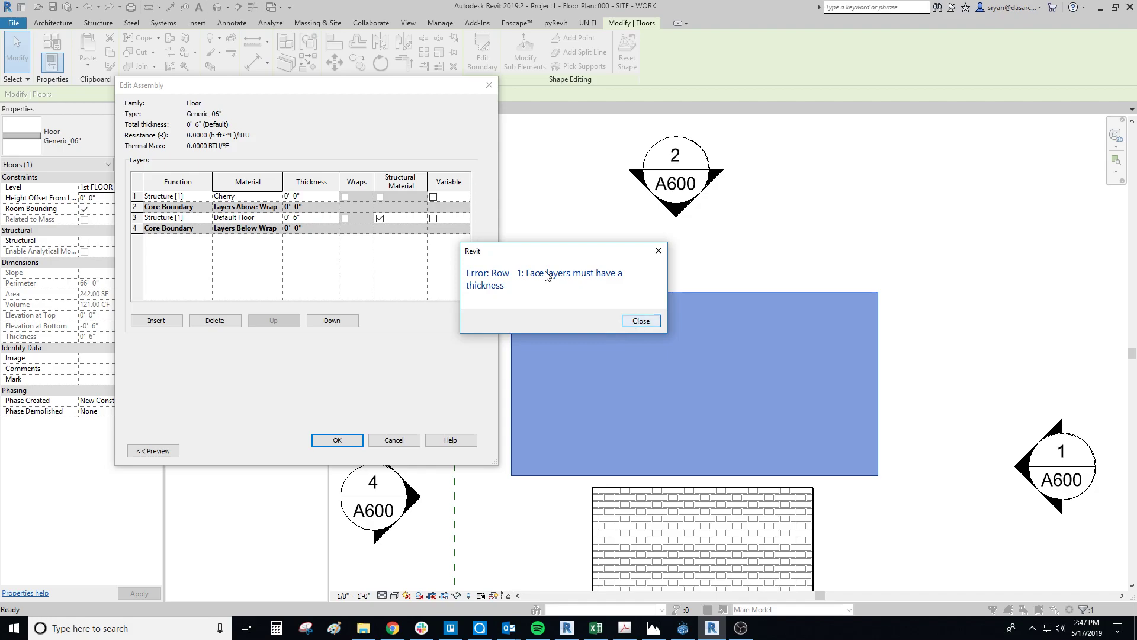
left_click(641, 321)
left_click(316, 196)
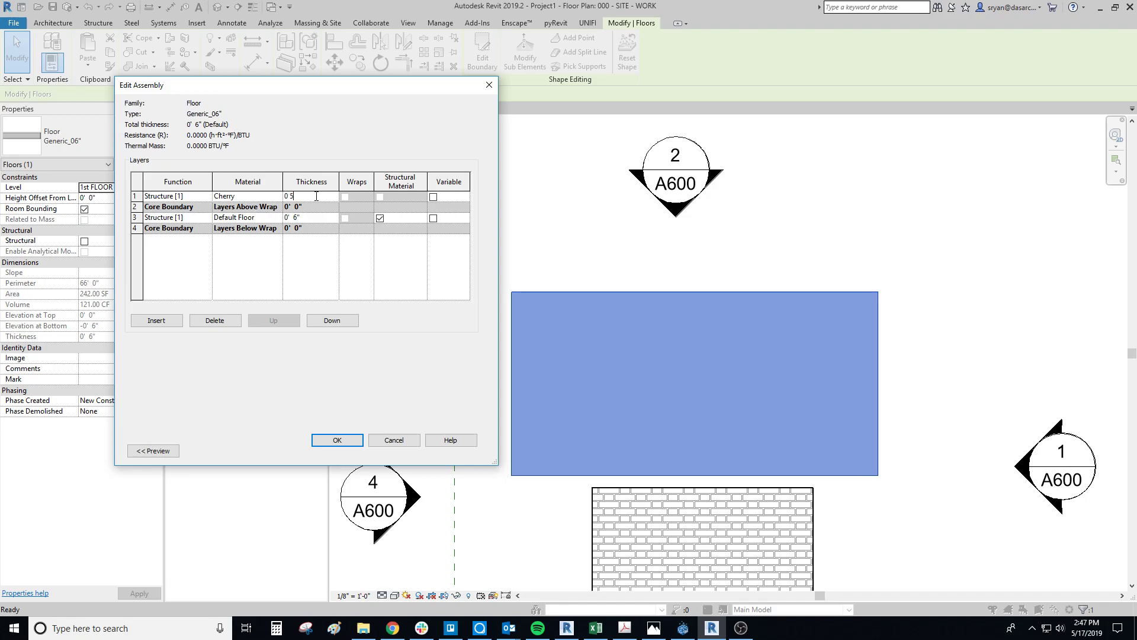
type("0 .5")
key("Tab")
left_click(337, 439)
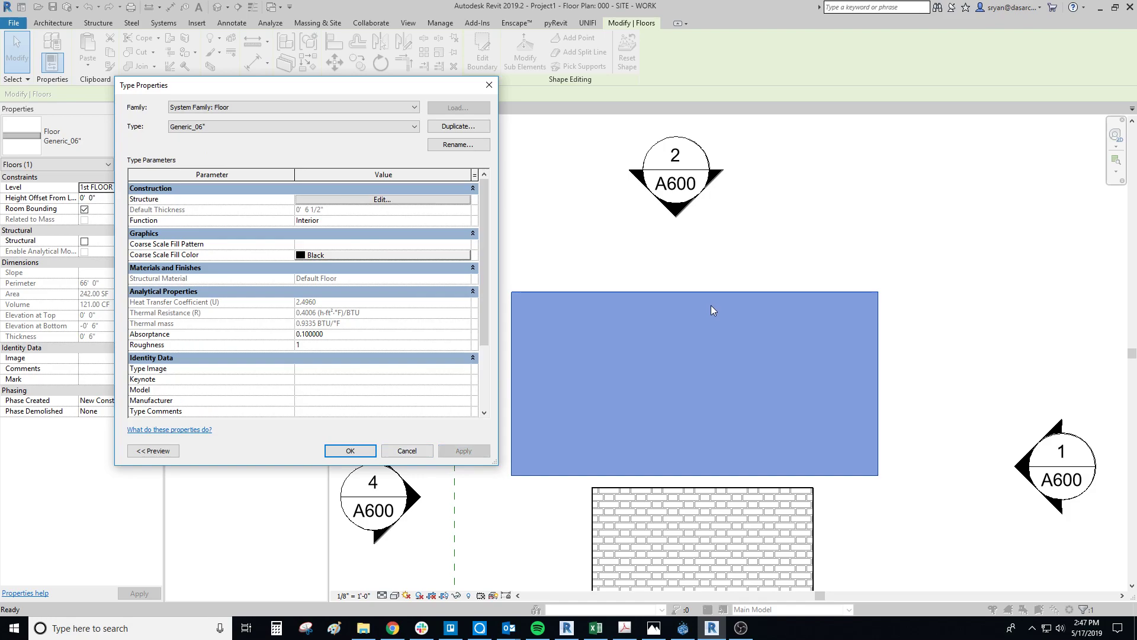
left_click(350, 450)
- Change the floor plan view's visual style to Shaded to check the floor's surface
left_click(643, 280)
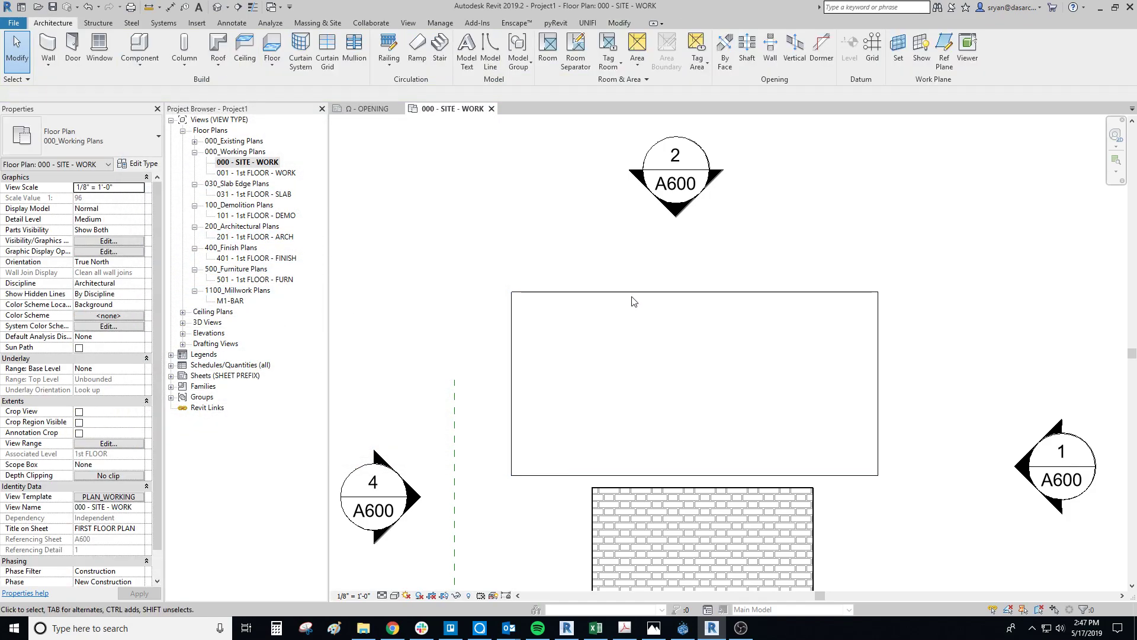
scroll(633, 302, "up", 3)
left_click(530, 303)
scroll(526, 320, "down", 1)
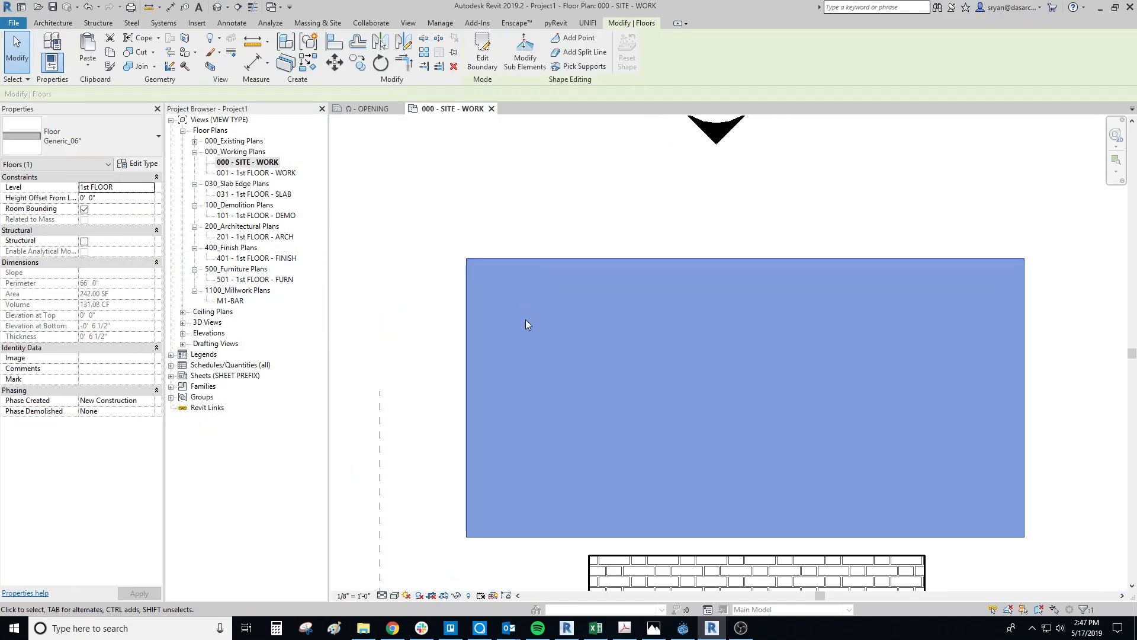
scroll(533, 319, "down", 2)
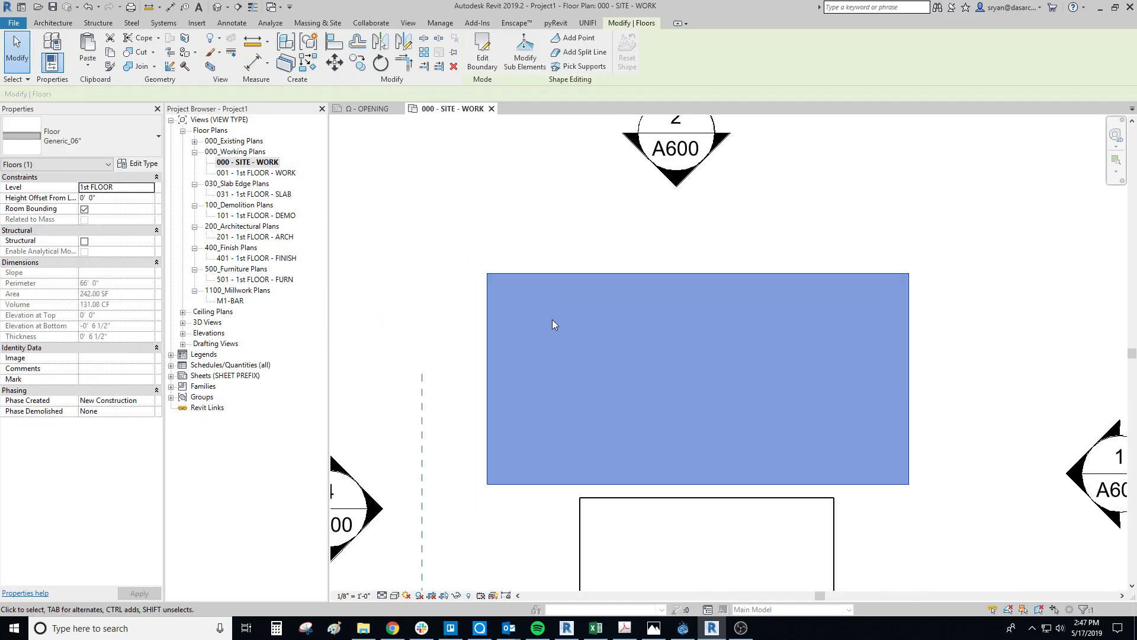
left_click(394, 595)
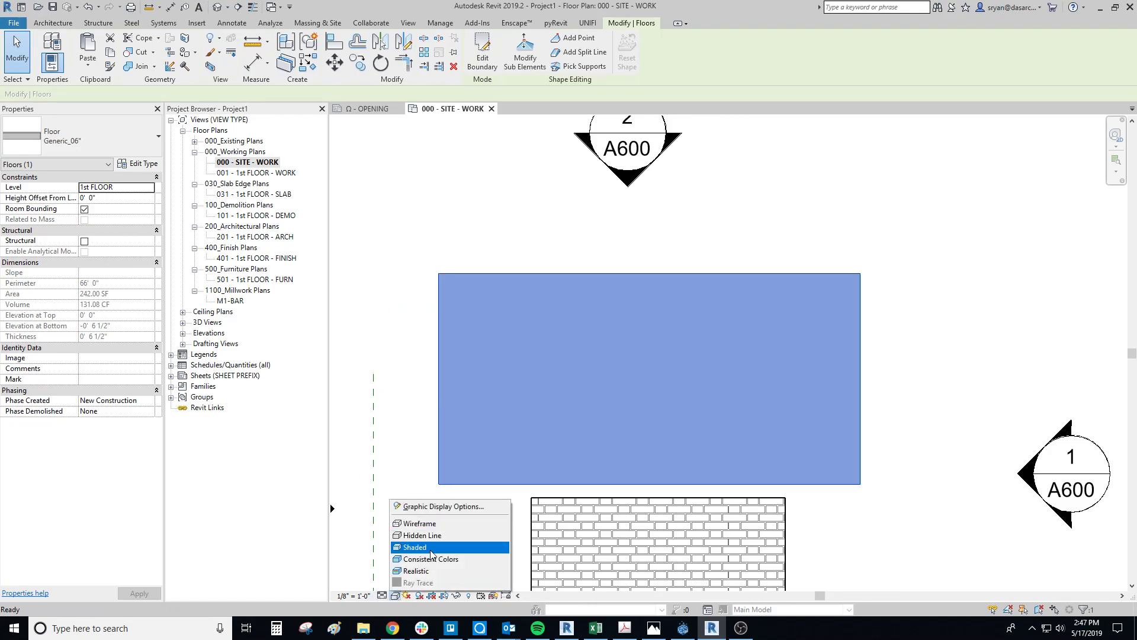
left_click(431, 550)
left_click(547, 265)
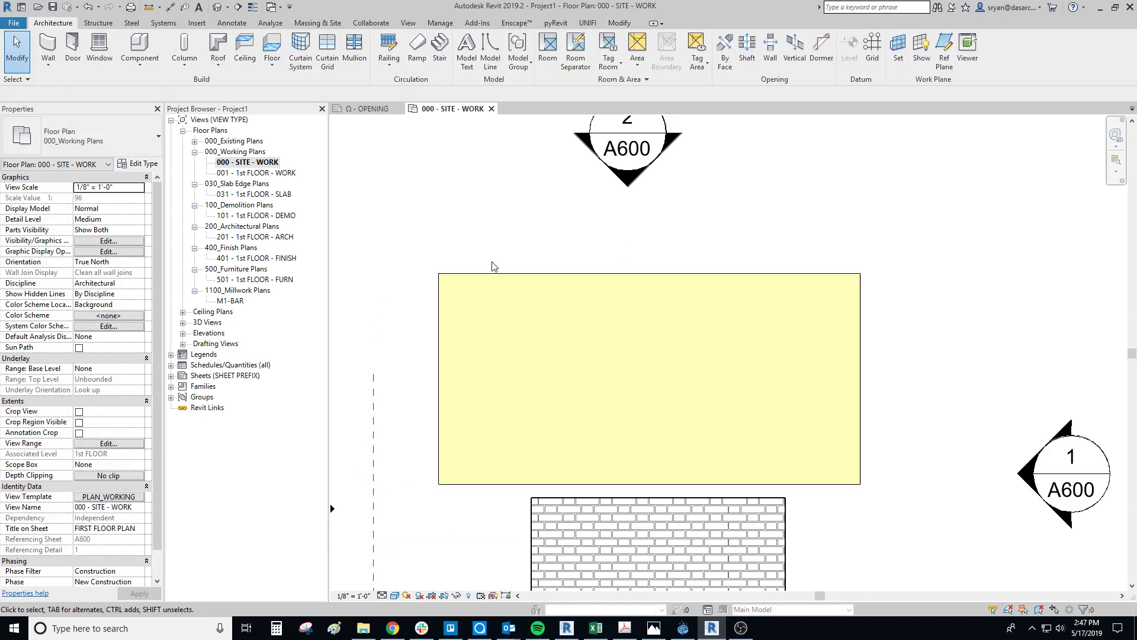
- Inspect the shaded floor and return the plan view's visual style to Hidden Line
scroll(474, 272, "up", 2)
scroll(432, 363, "down", 1)
left_click(429, 372)
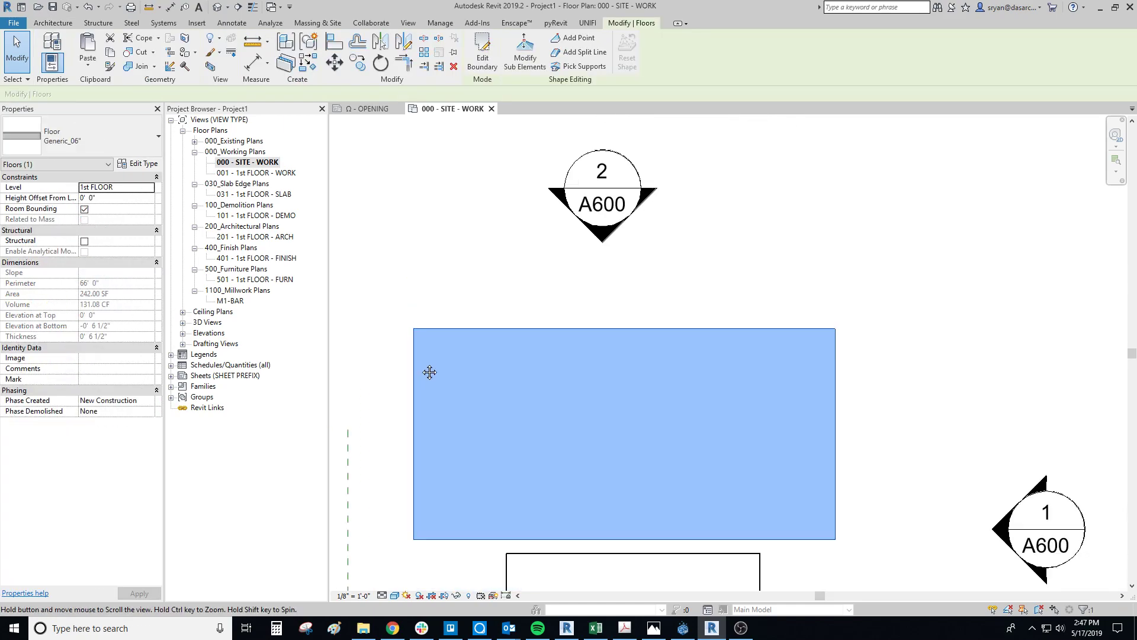
scroll(442, 457, "down", 2)
scroll(459, 516, "up", 1)
scroll(415, 563, "down", 1)
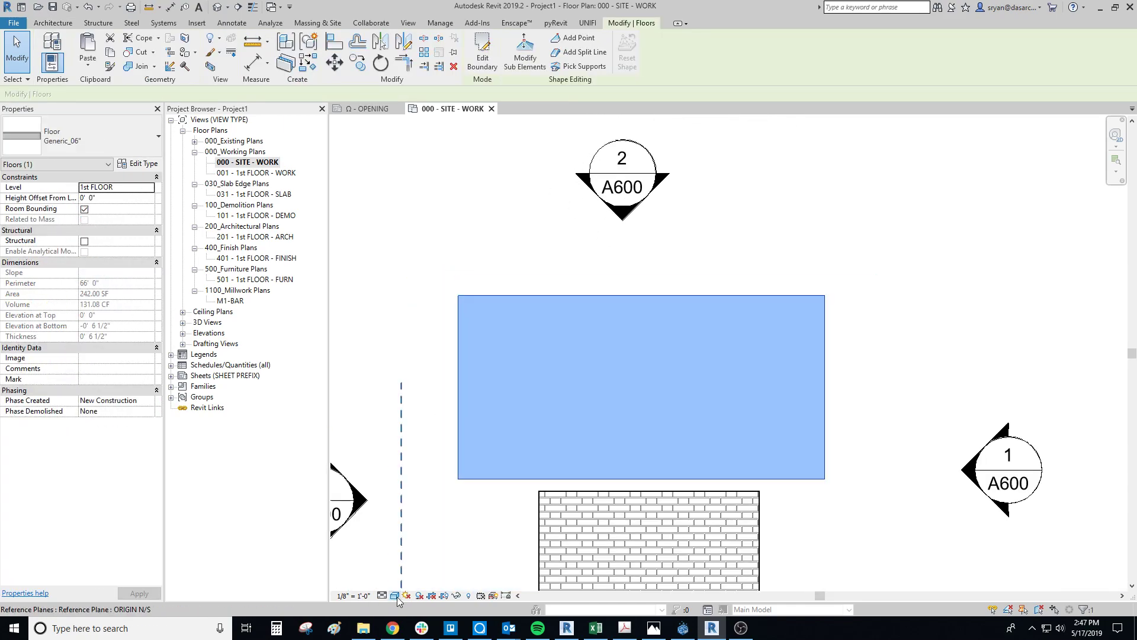
left_click(394, 596)
left_click(415, 537)
left_click(530, 281)
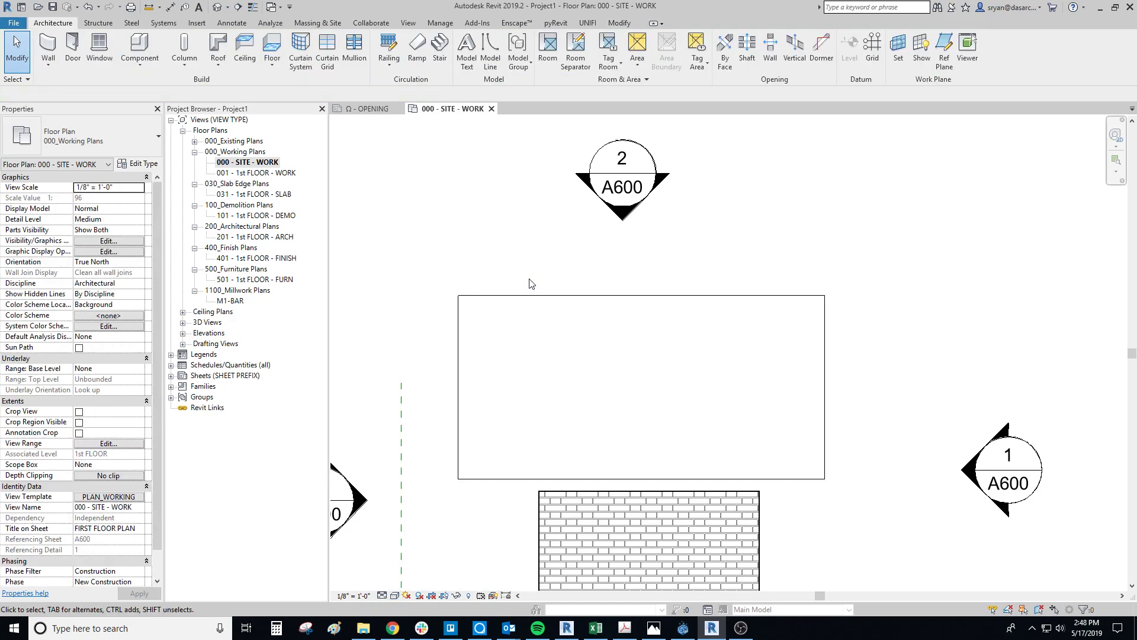
left_click(504, 320)
left_click(525, 274)
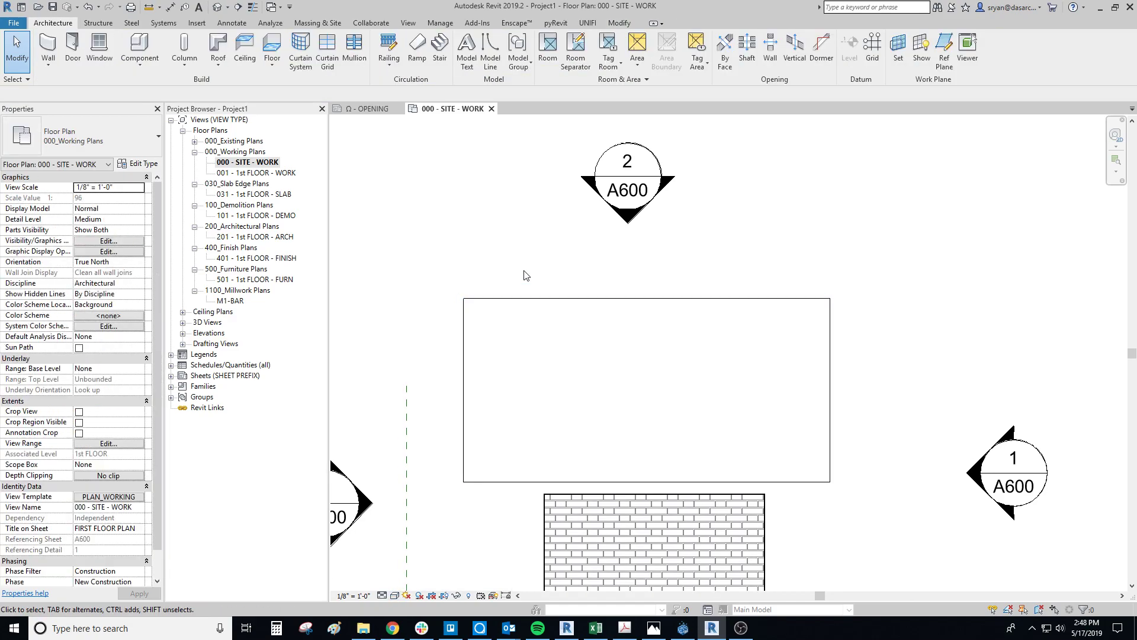
- Set the plan's view range offsets for both the primary range bottom and the view depth level to -1
key("v")
key("g")
key("Escape")
key("v")
key("r")
double_click(760, 245)
type("-1")
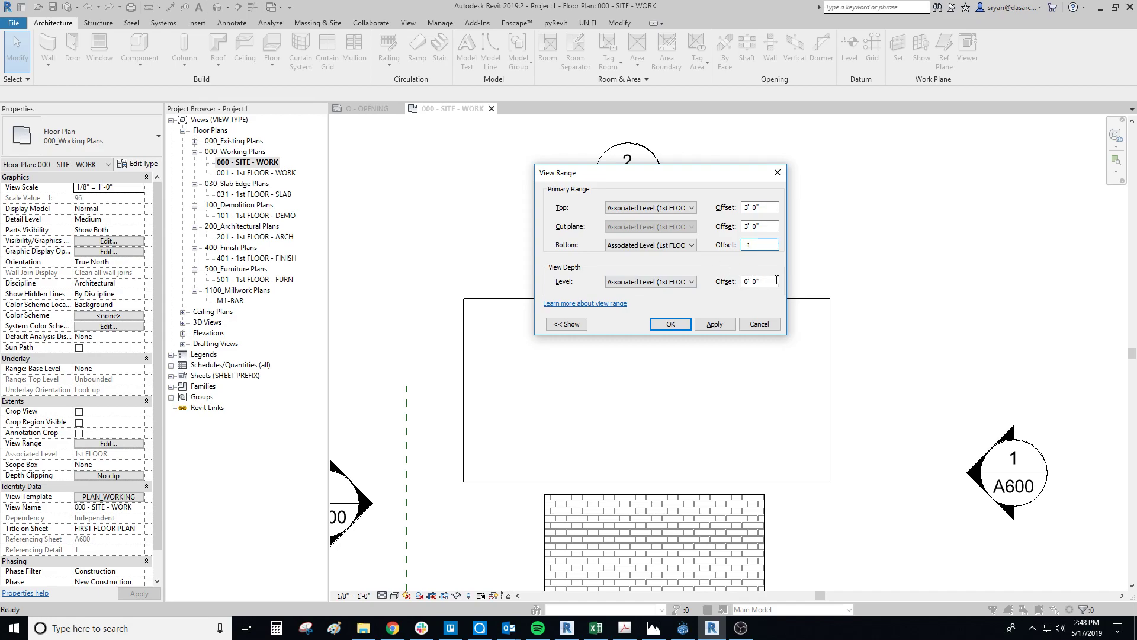
type("-1")
left_click(670, 324)
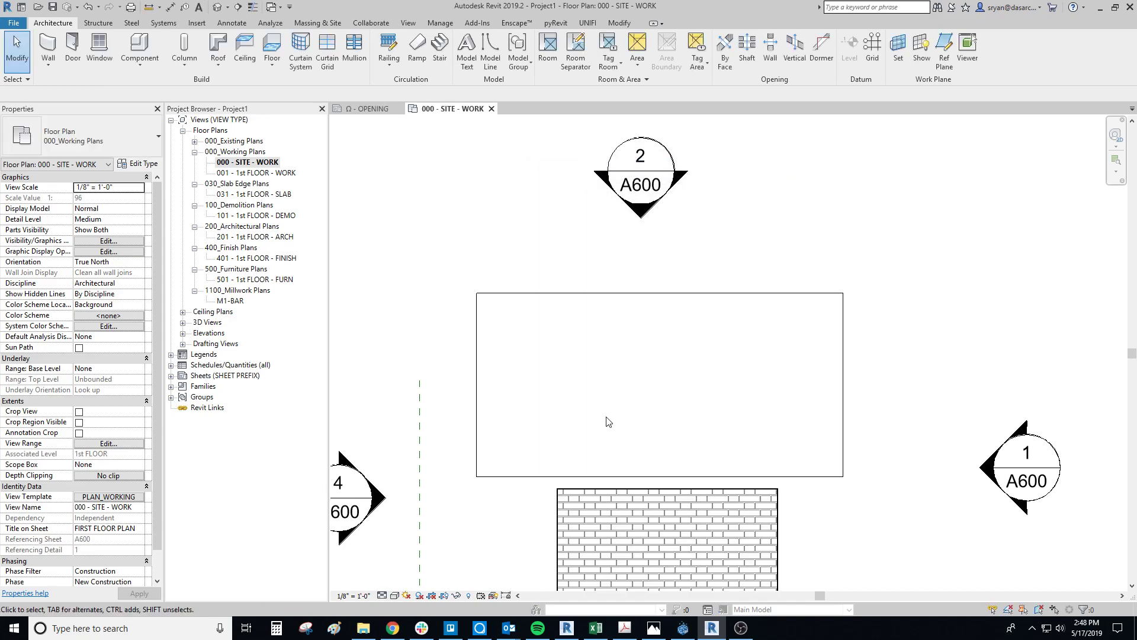
- Set the cut foreground pattern of the floor's Cherry material to Brick_Flemish_C and apply the assembly and type changes
scroll(590, 437, "down", 1)
left_click(564, 477)
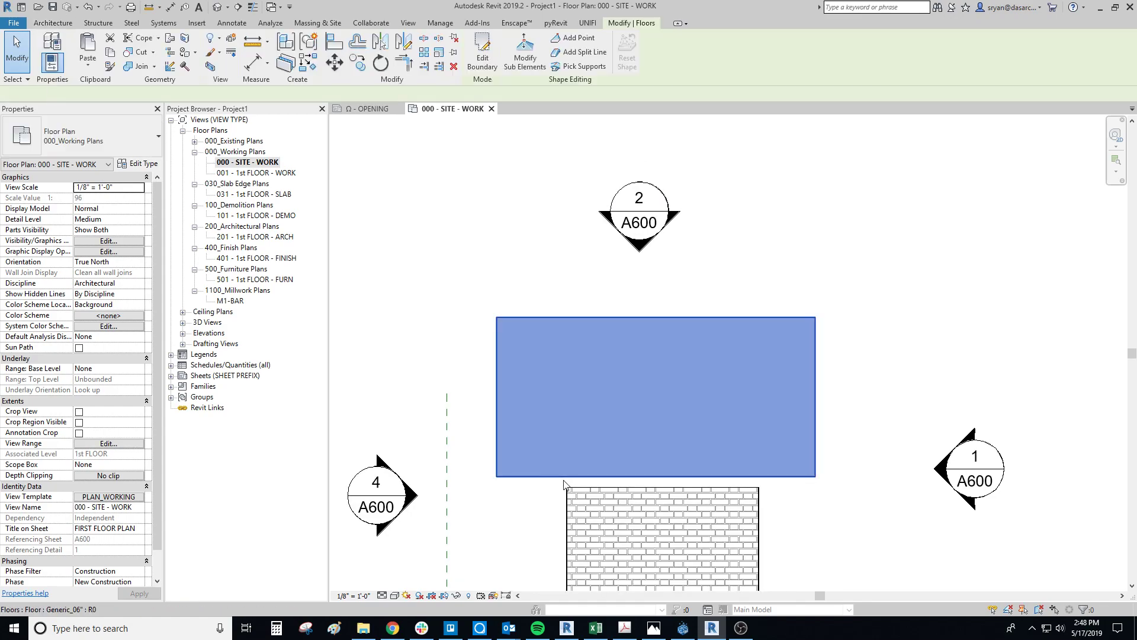
left_click(142, 167)
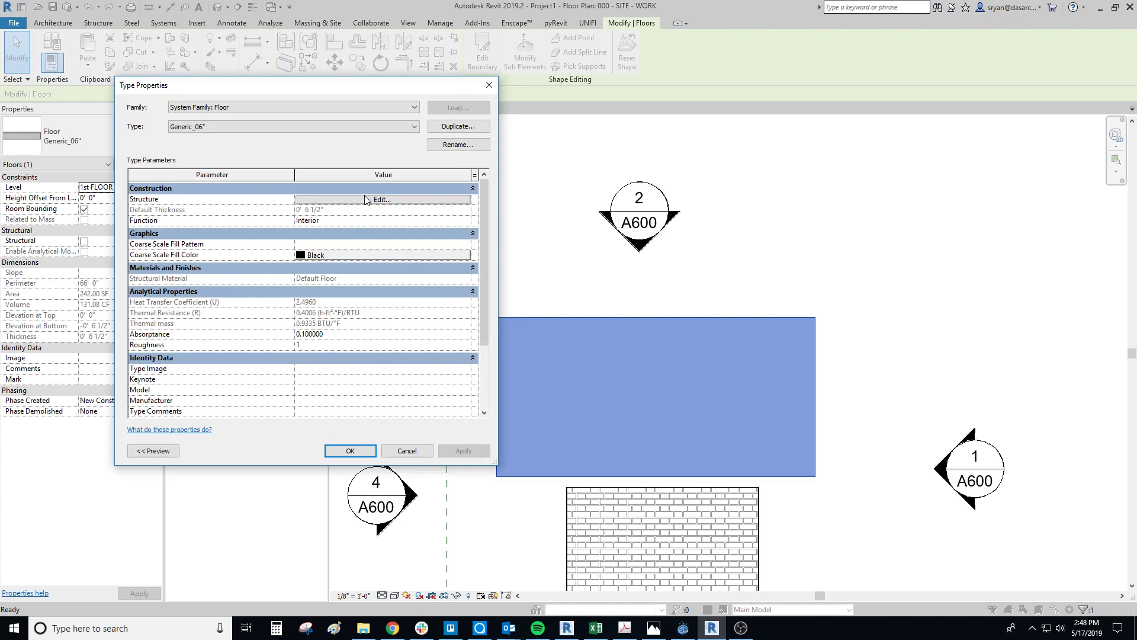
left_click(366, 200)
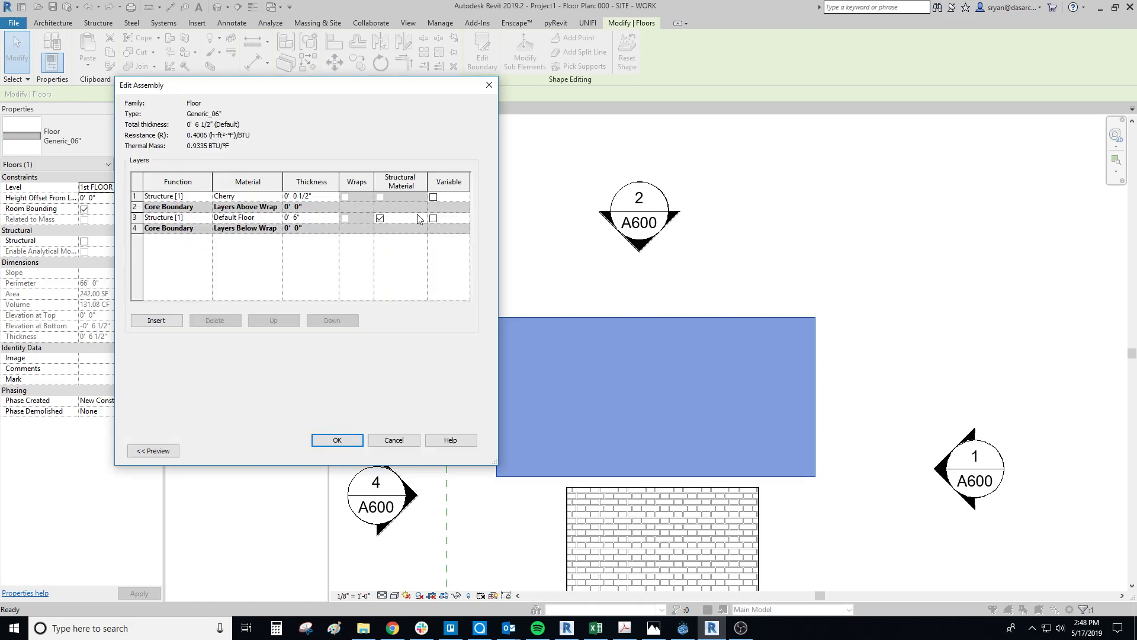
left_click(250, 197)
left_click(278, 196)
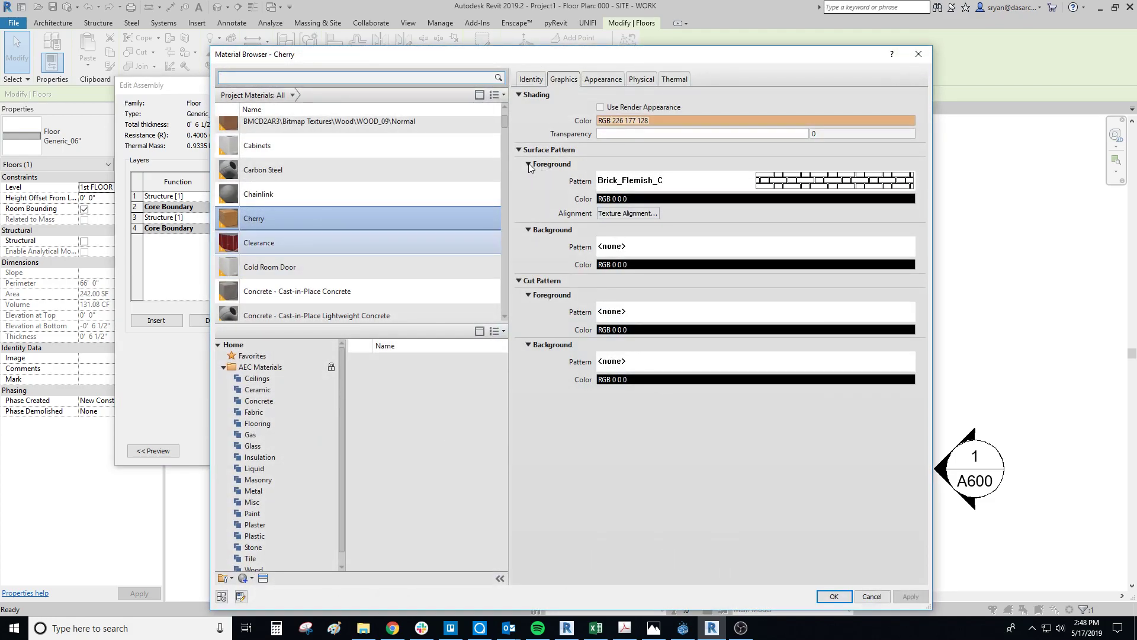
left_click(648, 311)
left_click(418, 268)
left_click(408, 373)
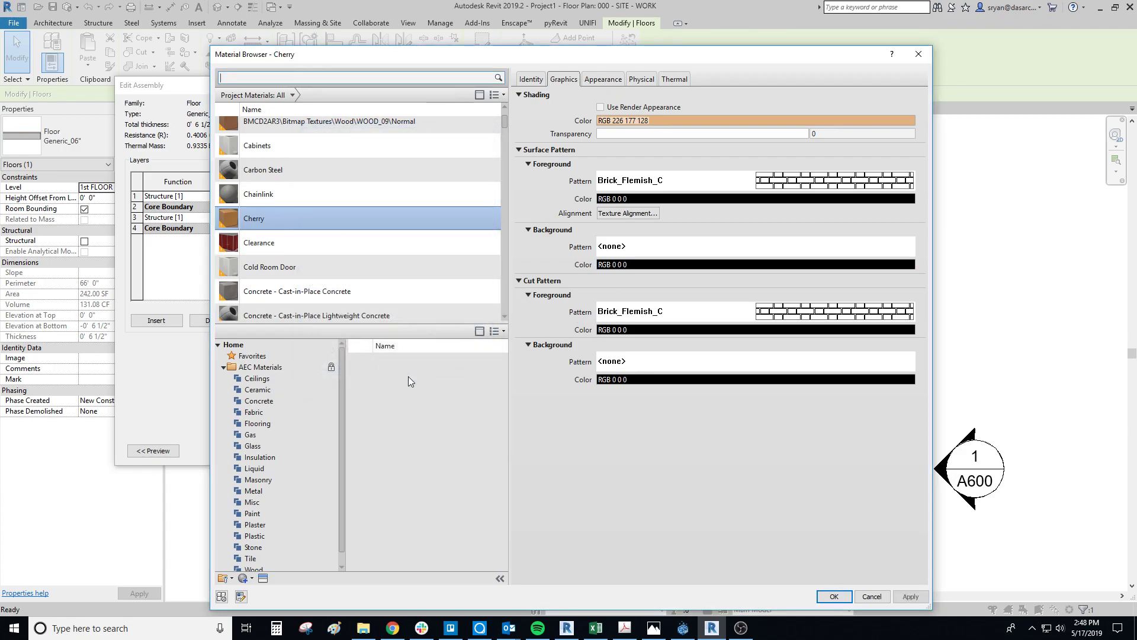
left_click(910, 596)
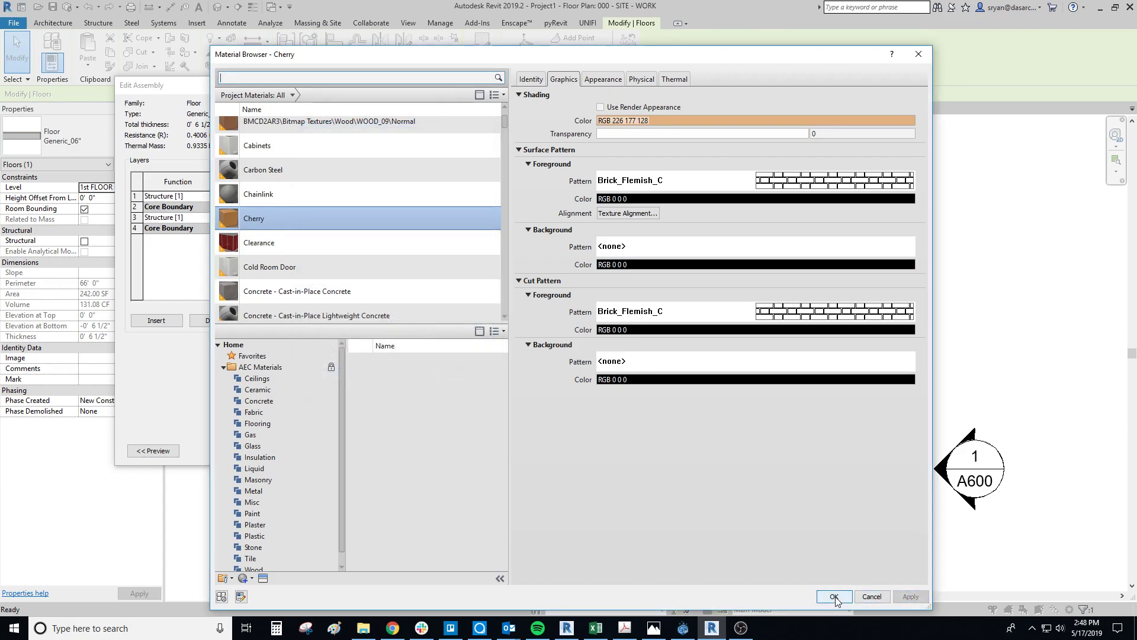
left_click(834, 596)
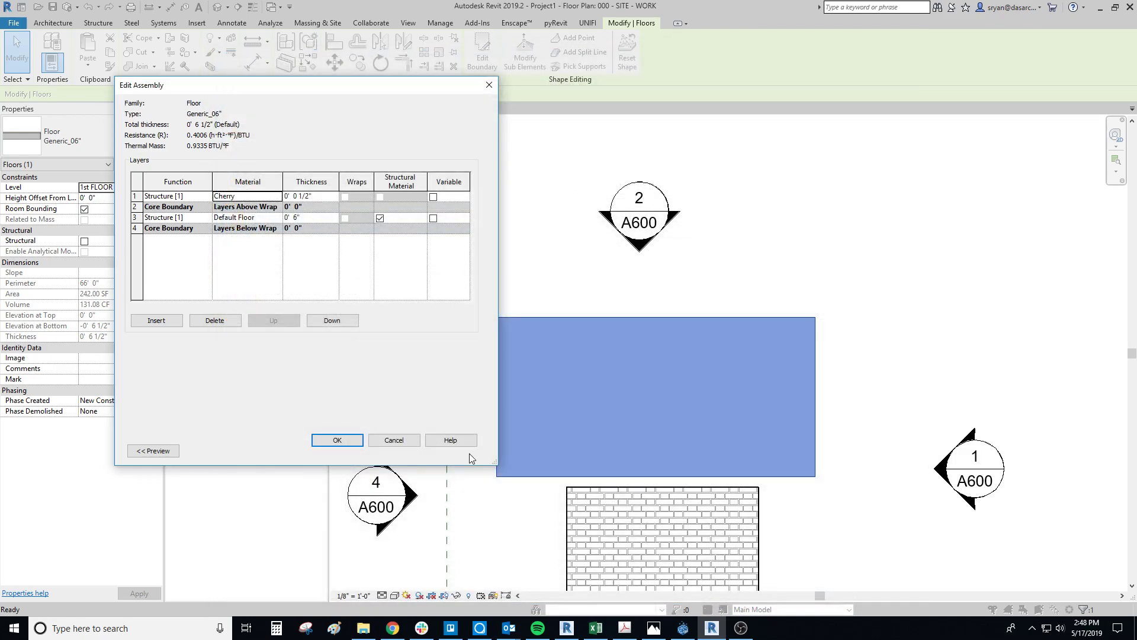
left_click(337, 439)
left_click(459, 452)
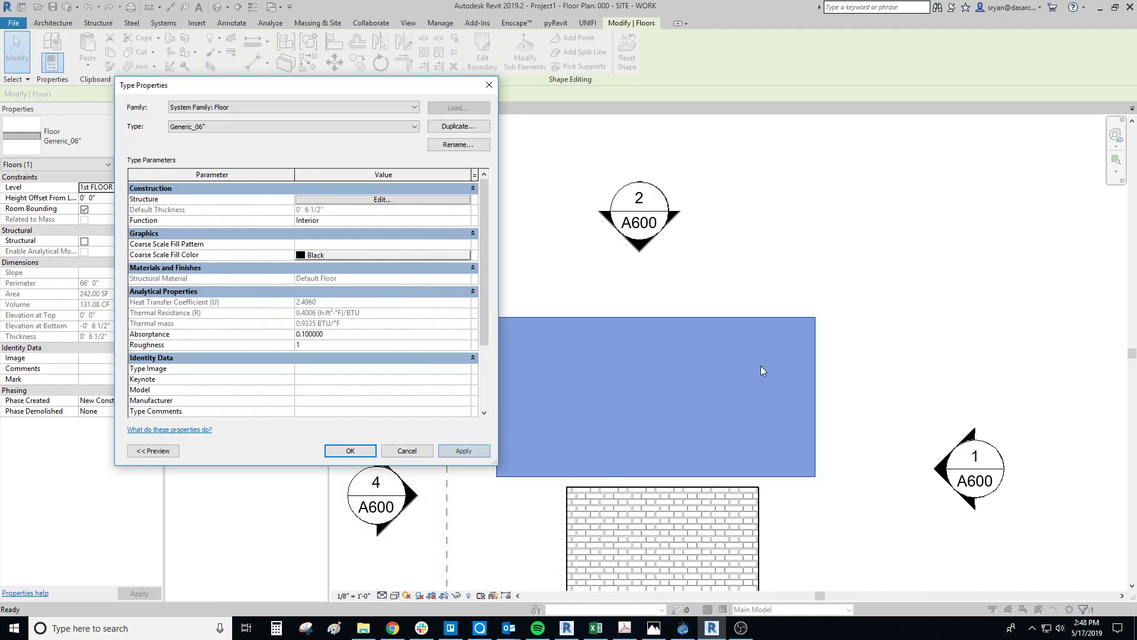
left_click(350, 451)
- Check the floor in the site plan view for the brick pattern and select the floor by its edge
scroll(587, 324, "up", 3)
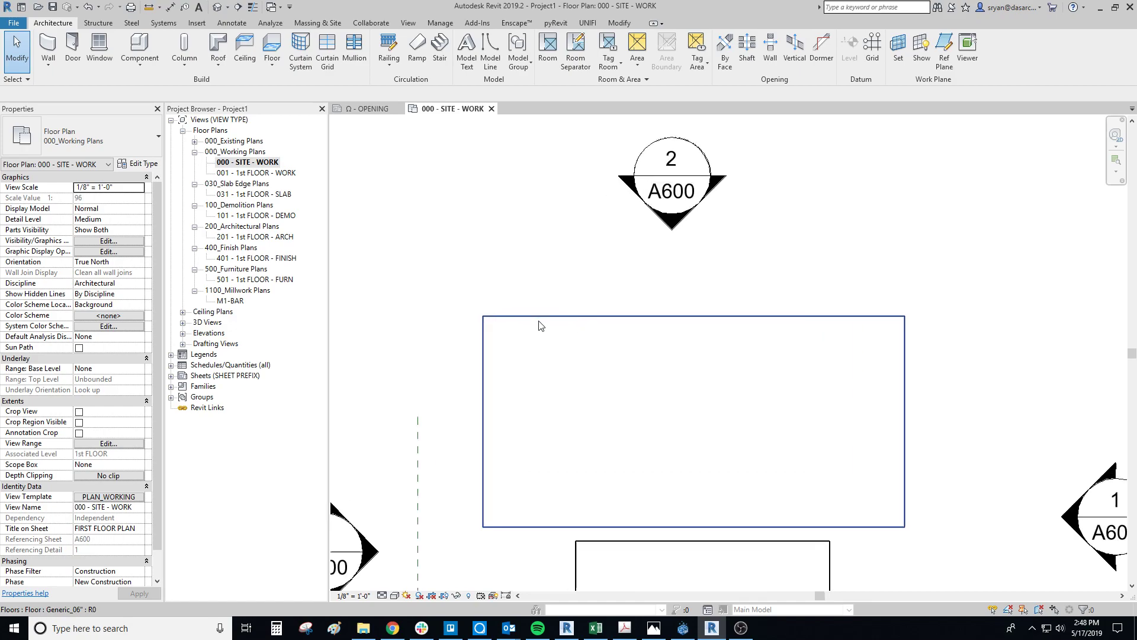
scroll(521, 323, "down", 2)
scroll(533, 355, "down", 1)
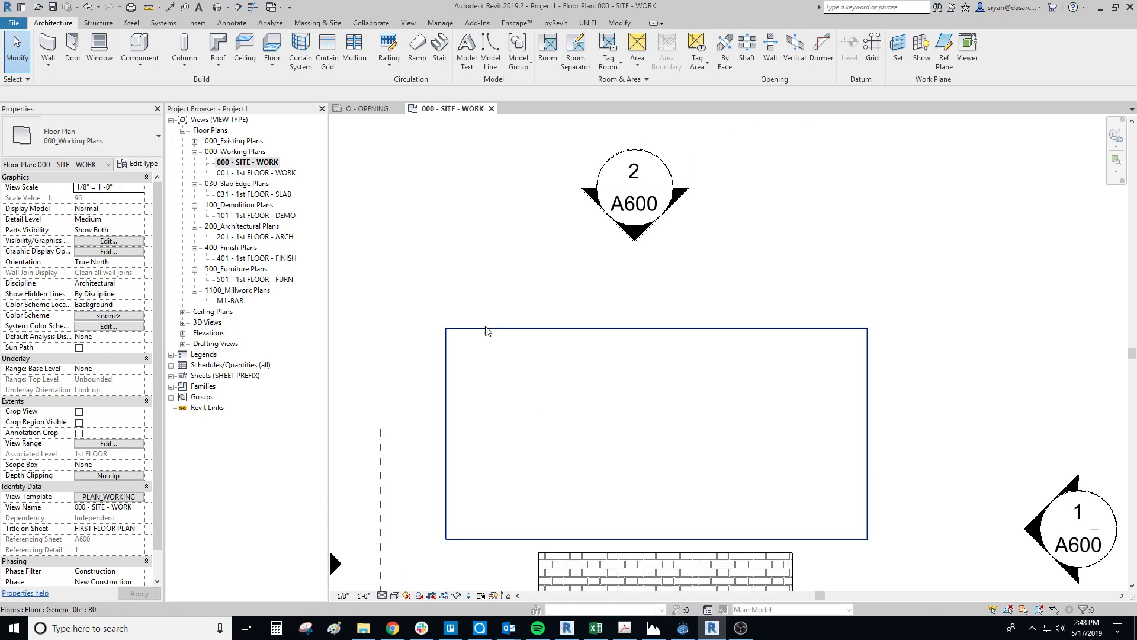
left_click(487, 327)
scroll(438, 249, "down", 2)
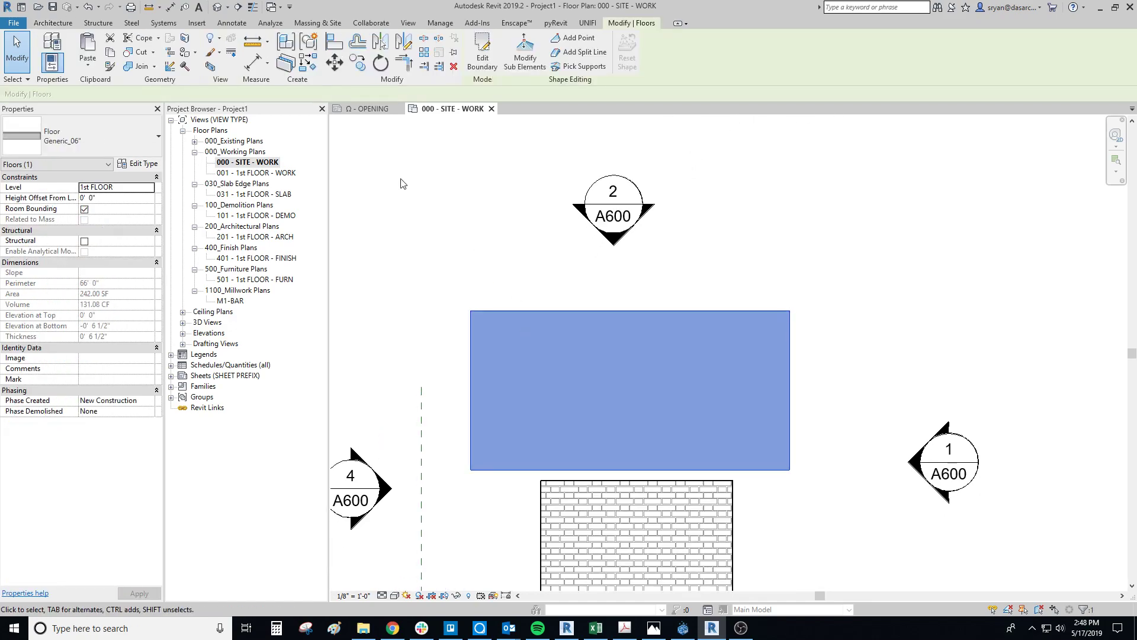
- Open the default 3D view and examine the brick pattern on the floor's top surface from several angles
left_click(217, 7)
scroll(750, 432, "down", 2)
scroll(667, 443, "up", 1)
middle_click_drag(666, 443, 835, 468, "shift")
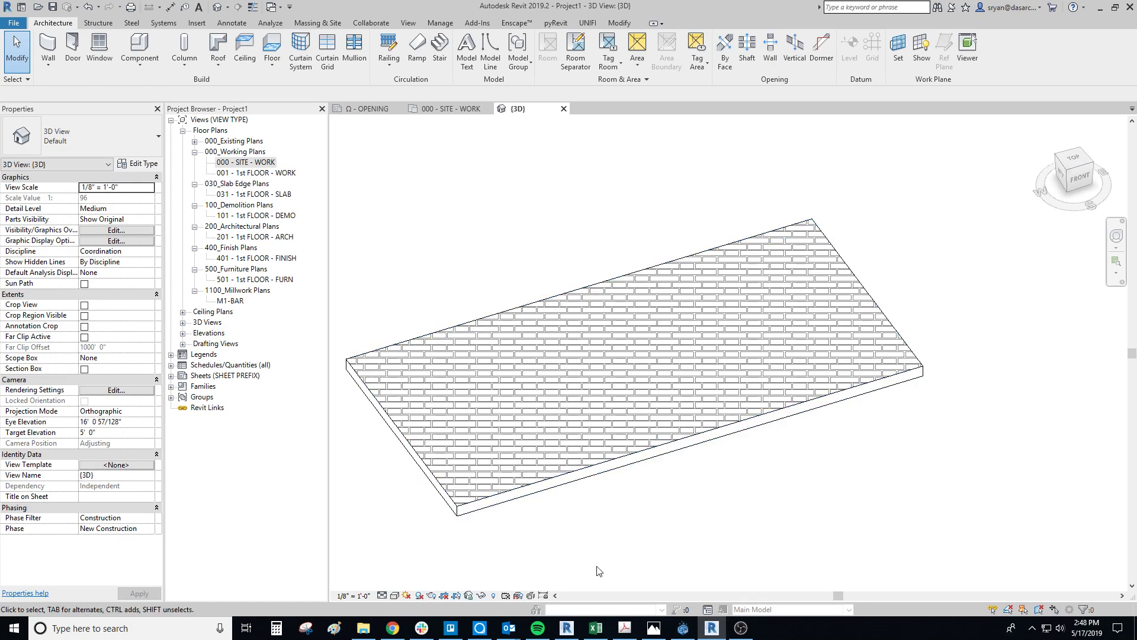
middle_click_drag(773, 402, 650, 462, "shift")
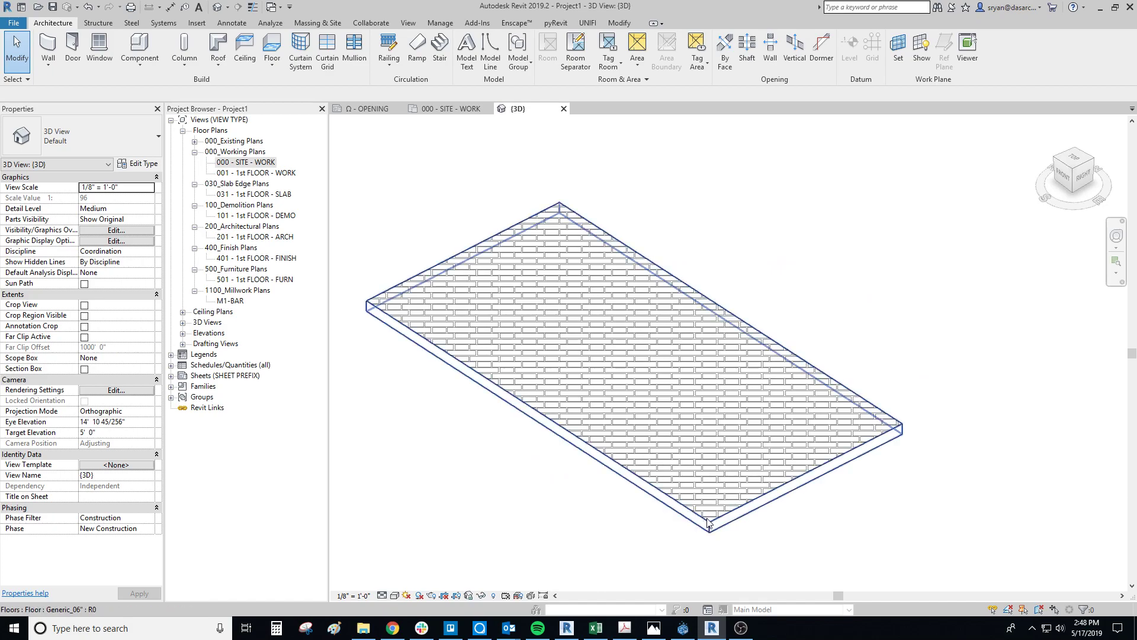
left_click(858, 445)
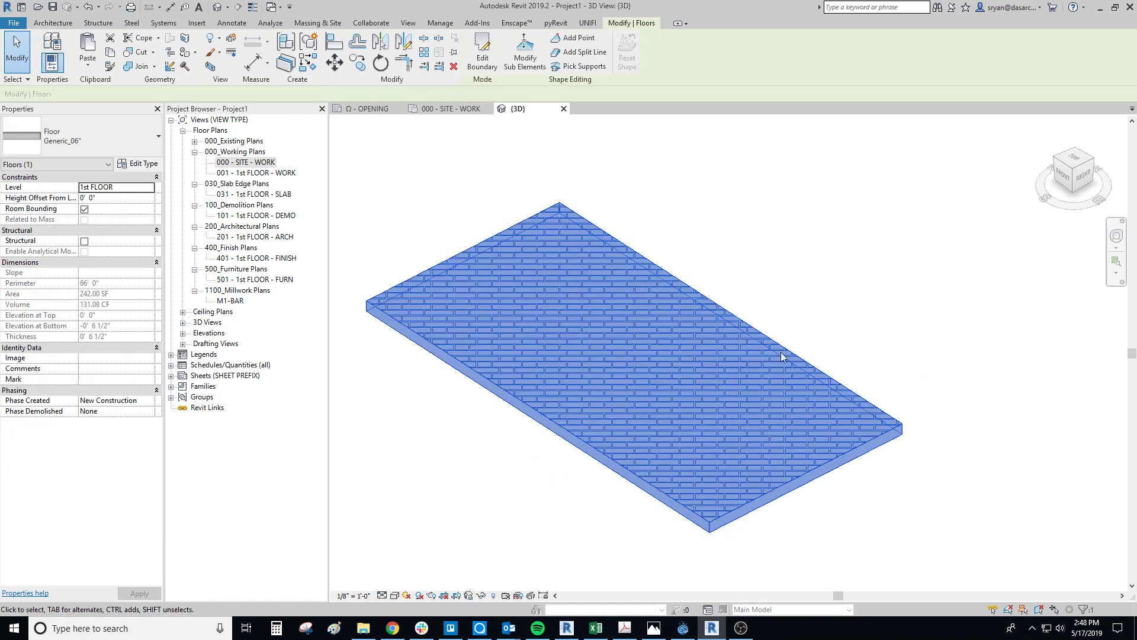
key("Escape")
middle_click_drag(472, 348, 663, 472, "shift")
scroll(486, 415, "up", 5)
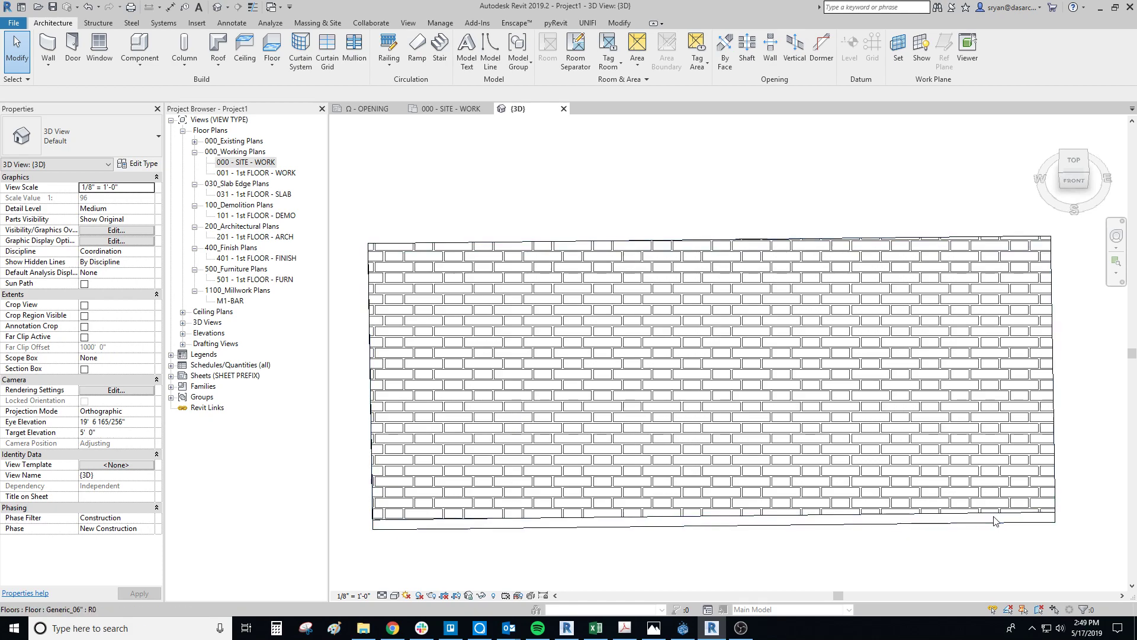
middle_click_drag(986, 520, 962, 521)
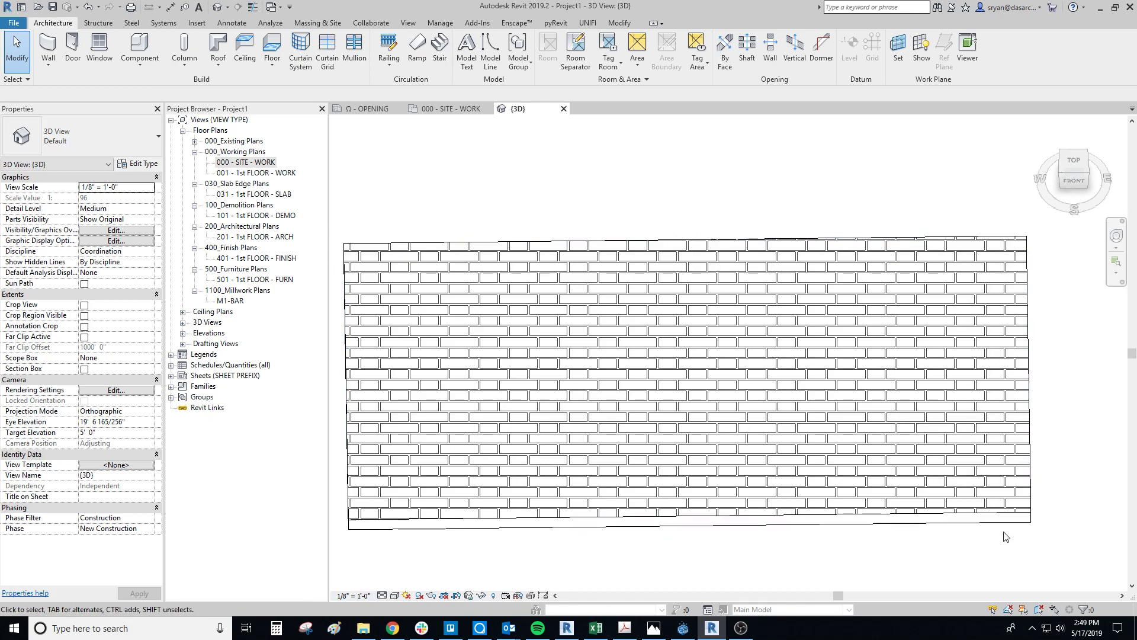
- Set the 3D view's scale to 1/4" = 1'-0" and check the floor's brick pattern up close
left_click(353, 595)
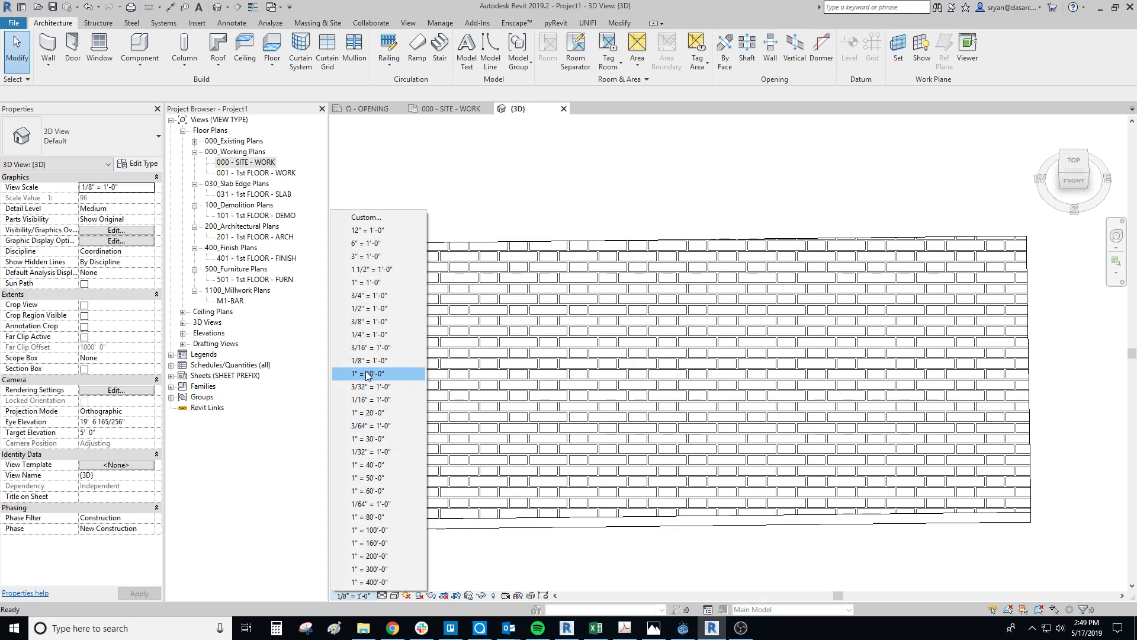
left_click(360, 335)
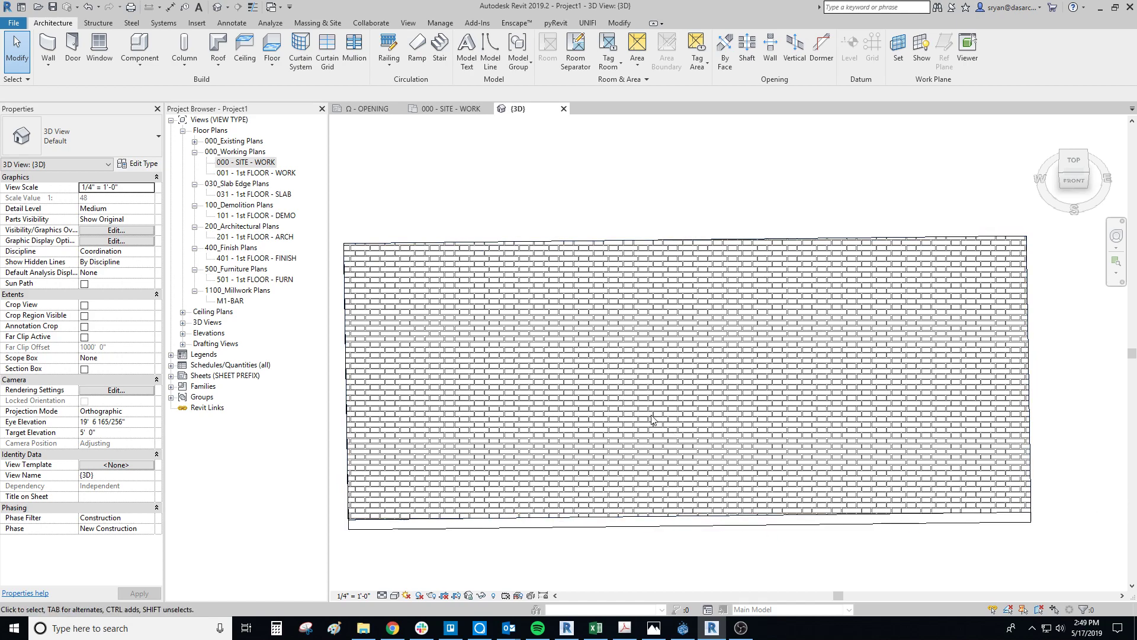
scroll(681, 429, "up", 3)
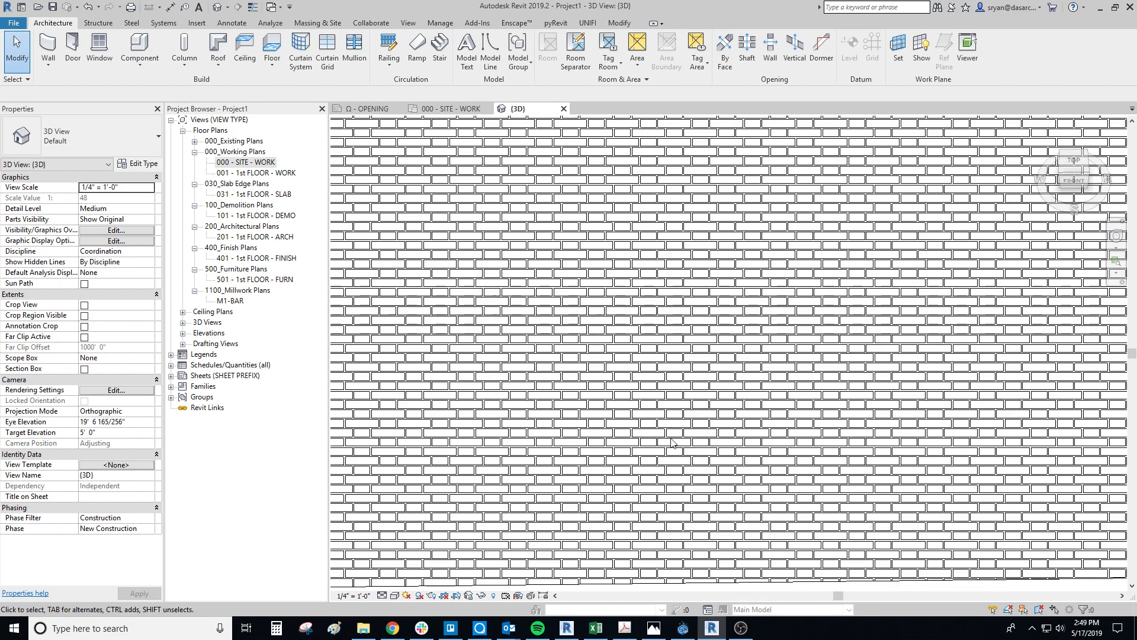